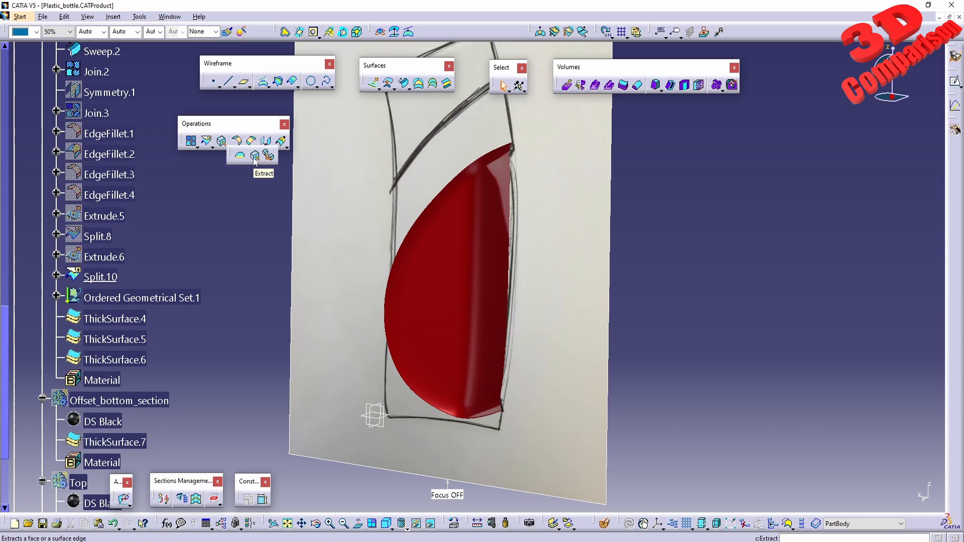
Step: Start an Extract, set its propagation type to Protrusion propagation and show the available recognition contexts
click(255, 156)
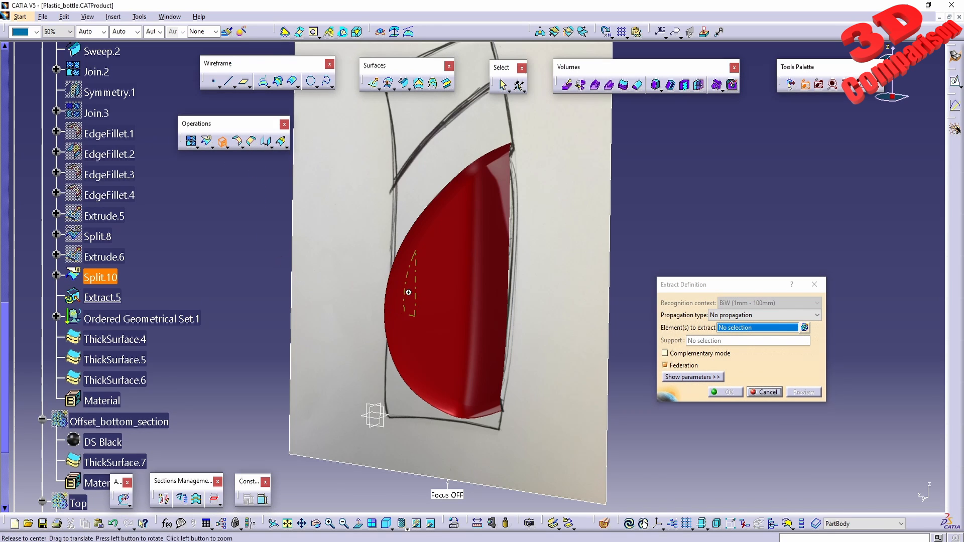
mouse_move(409, 292)
middle_down()
mouse_move(360, 377)
mouse_move(401, 308)
mouse_move(444, 279)
mouse_move(637, 316)
middle_up()
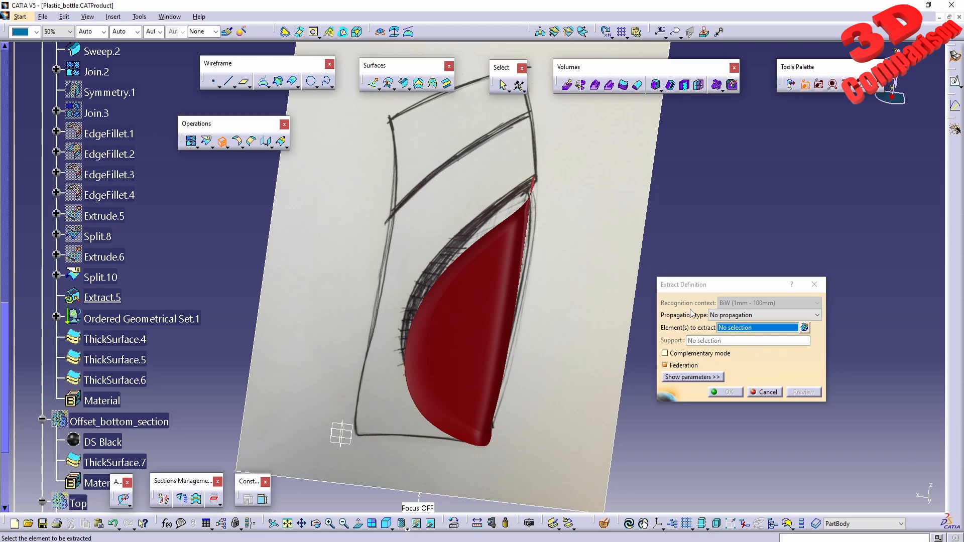
click(741, 318)
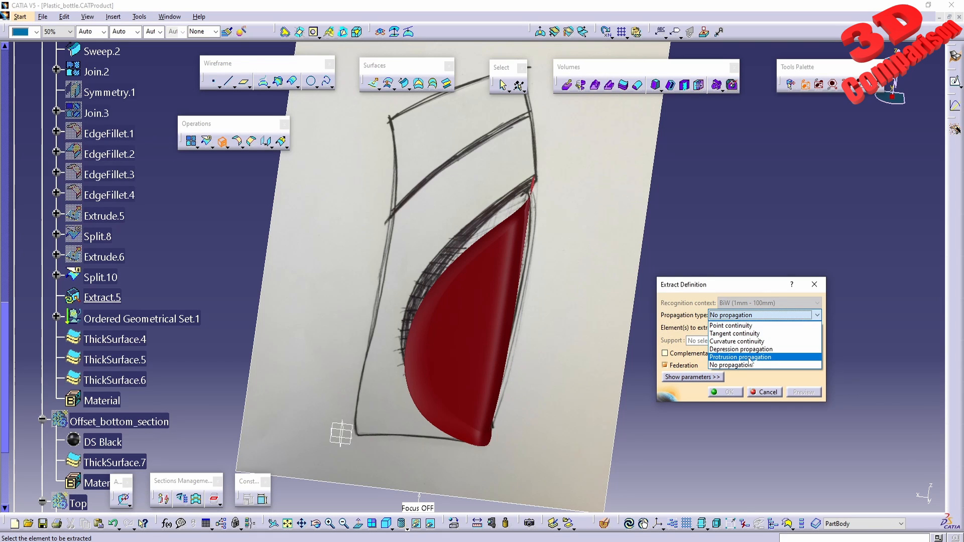
click(751, 357)
click(745, 304)
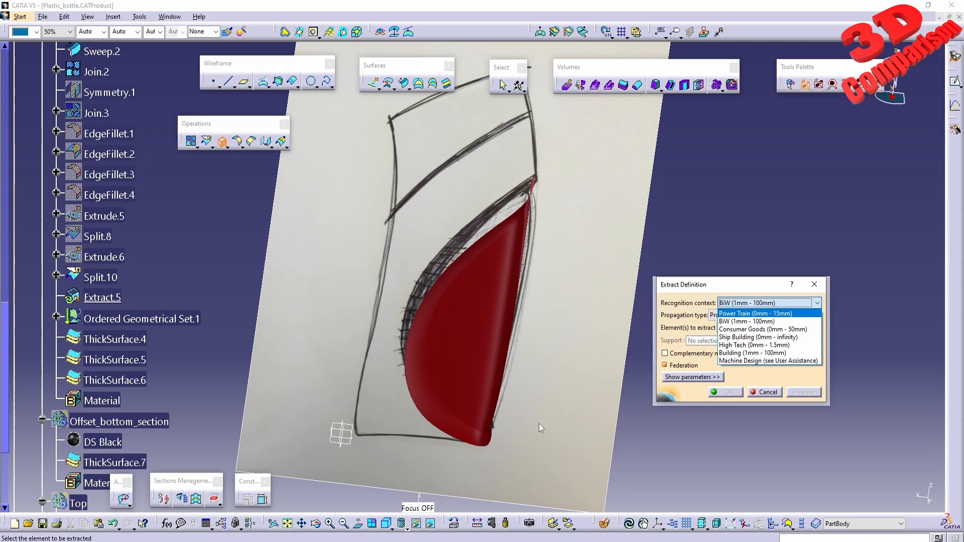
Step: Switch to the CATIA documentation and examine the fillet and chamfer ranges of the recognition contexts and their propagation examples
click(639, 464)
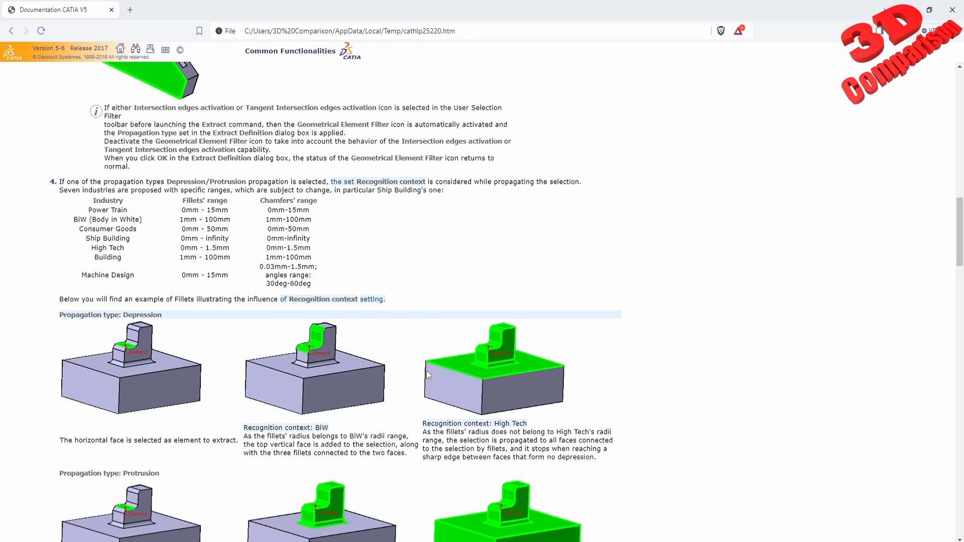
scroll(293, 219, down, 1)
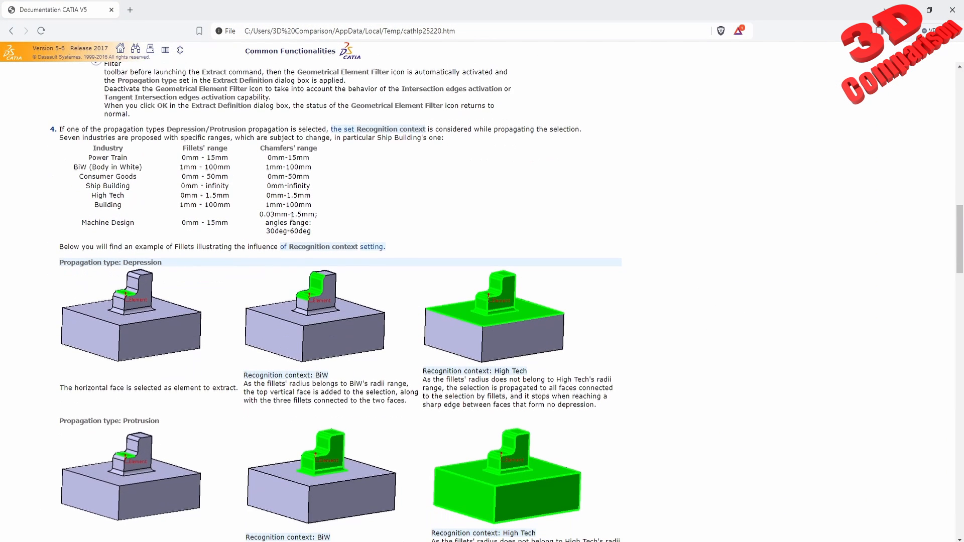
drag(272, 152, 325, 157)
click(180, 161)
key(alt+Tab)
Step: Set the extract's propagation type back to No propagation
click(724, 317)
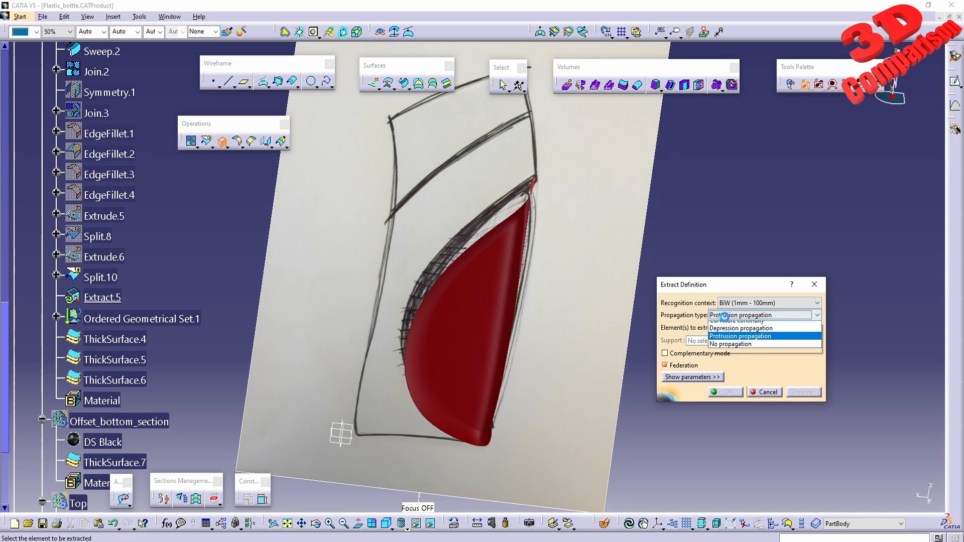
click(734, 368)
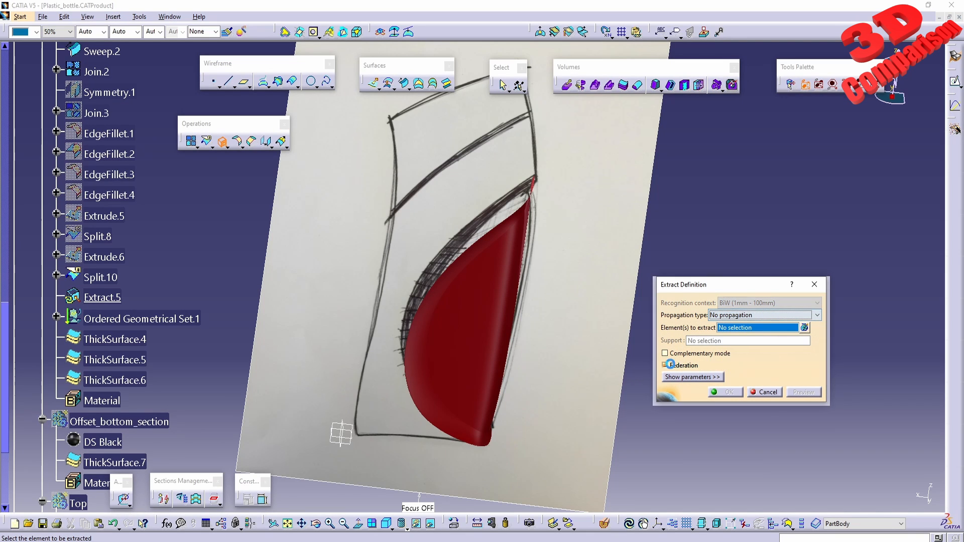
middle_drag(603, 359, 522, 329)
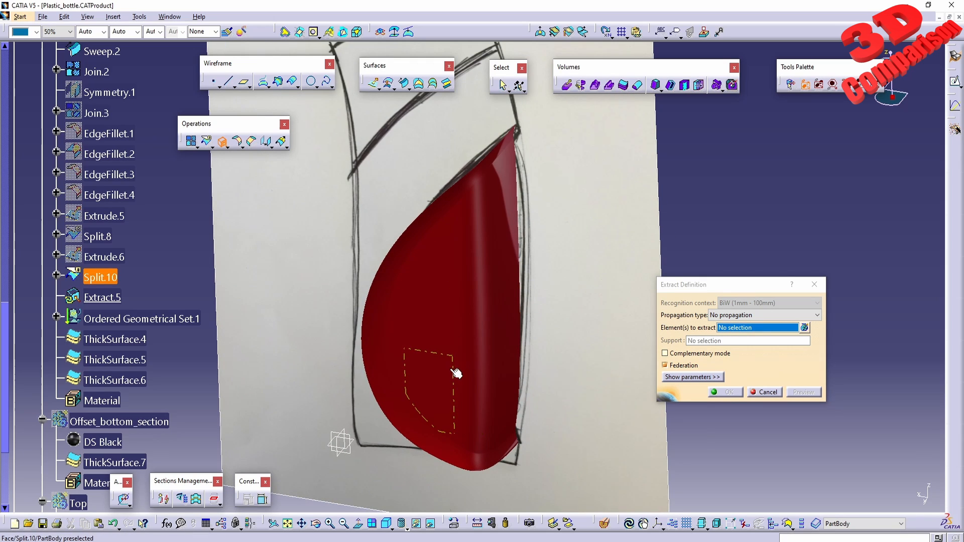
click(751, 315)
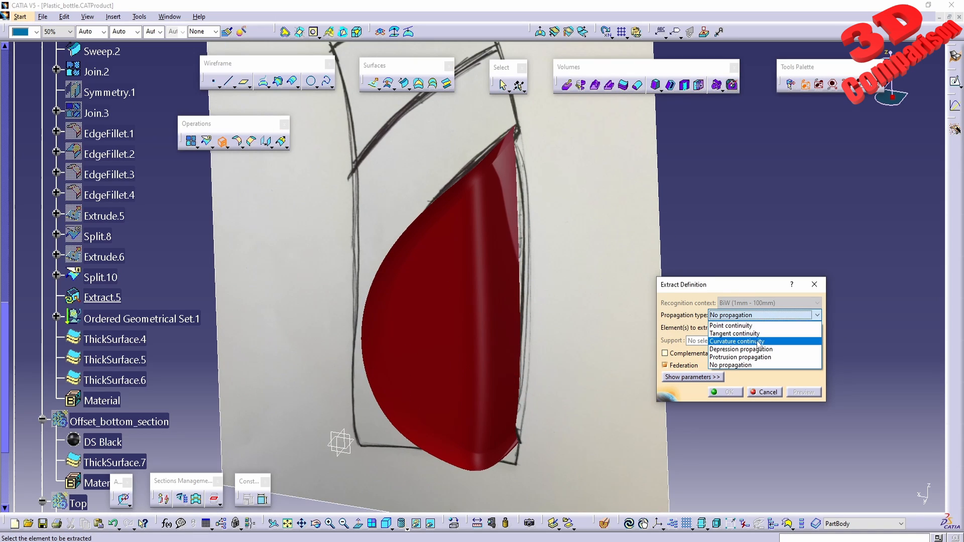
click(738, 365)
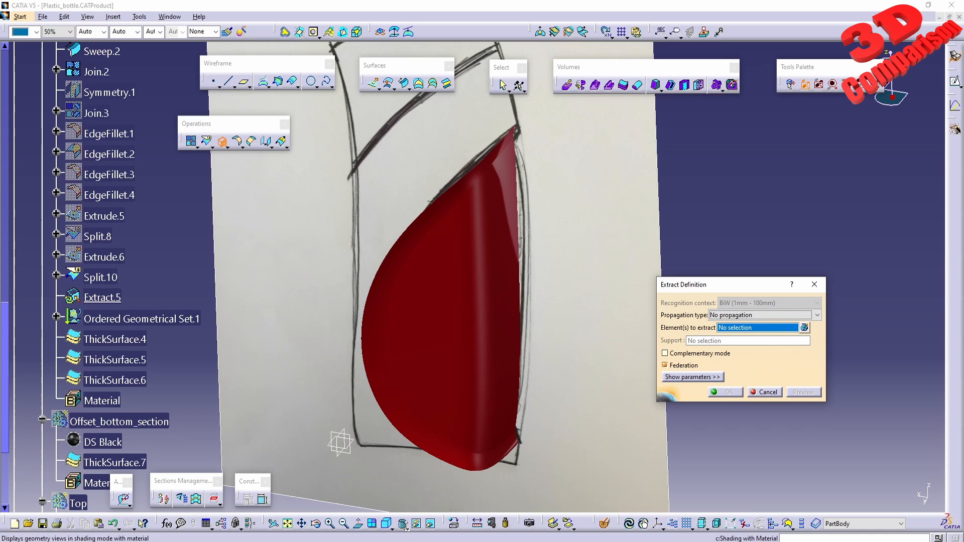
Step: Display the model in shading with edges so the individual faces of the red surface can be distinguished
click(403, 525)
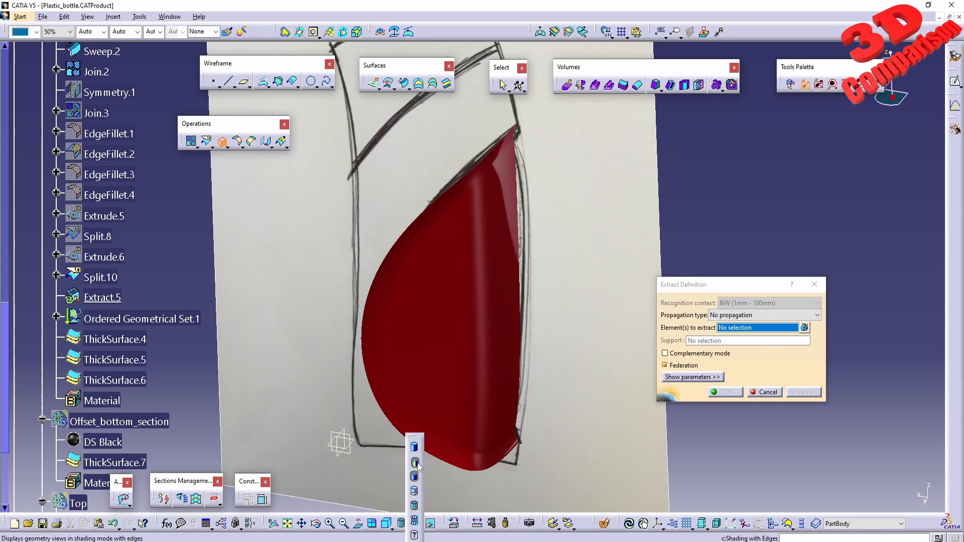
click(417, 466)
mouse_move(457, 377)
middle_down()
mouse_move(399, 261)
mouse_move(396, 222)
mouse_move(477, 336)
middle_up()
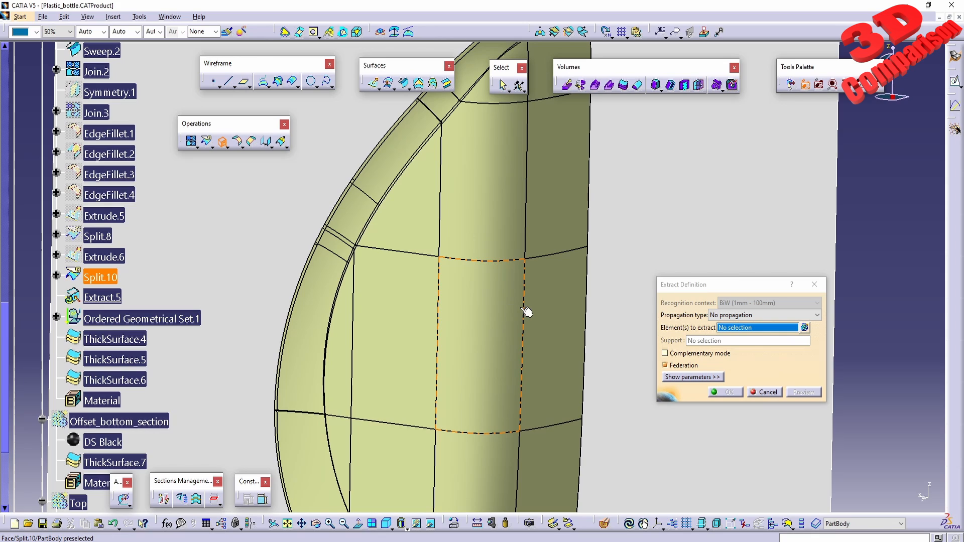
Step: Extract five adjacent faces of Split.10 around the central curved band, with Federation off and no propagation
click(496, 308)
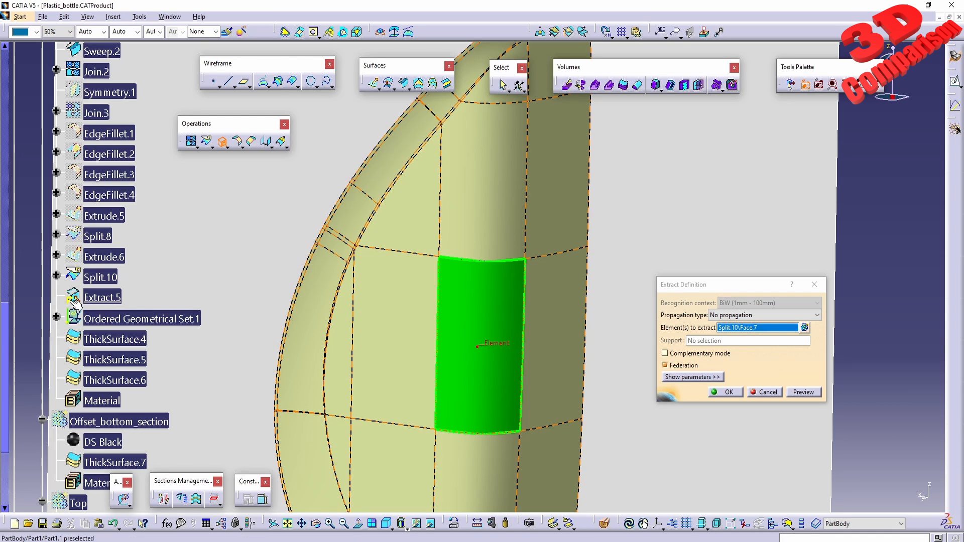
click(678, 367)
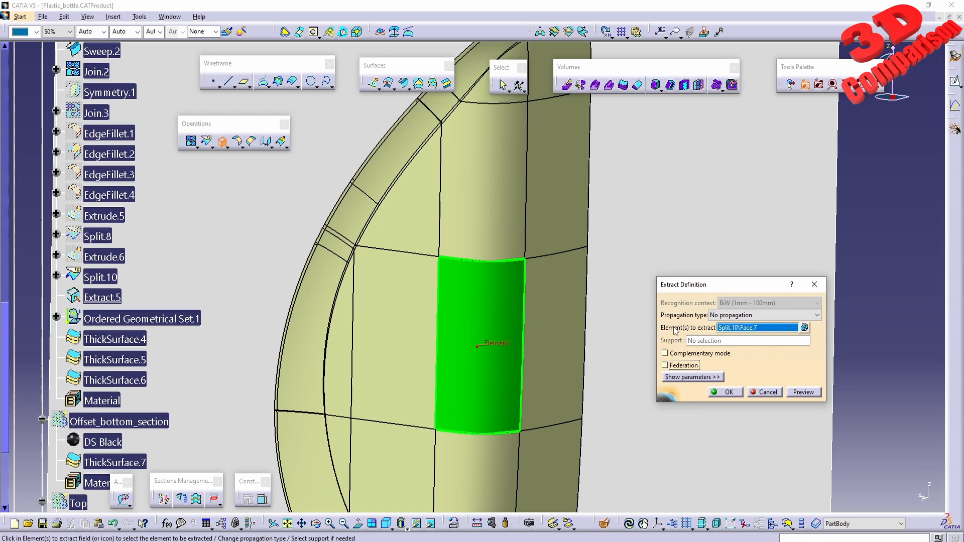
click(804, 327)
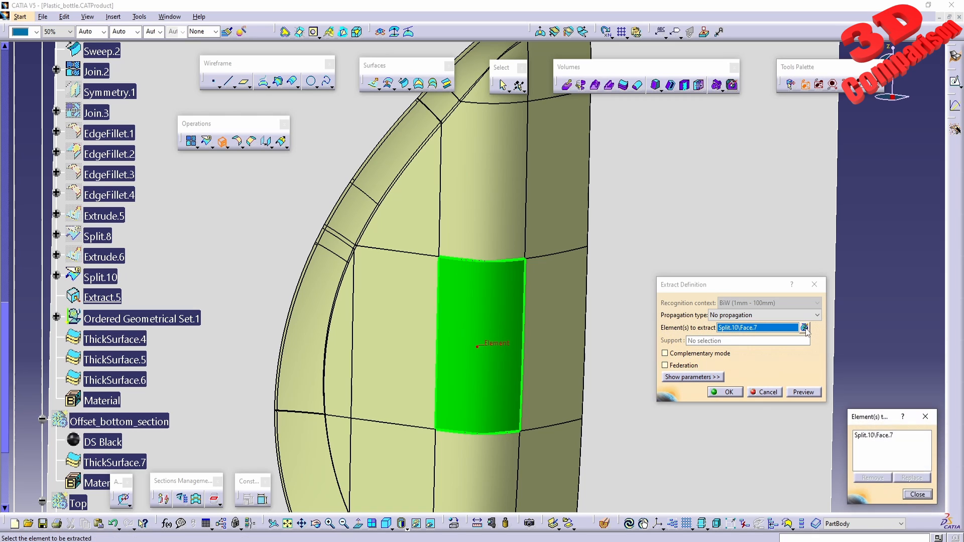
click(398, 359)
click(470, 236)
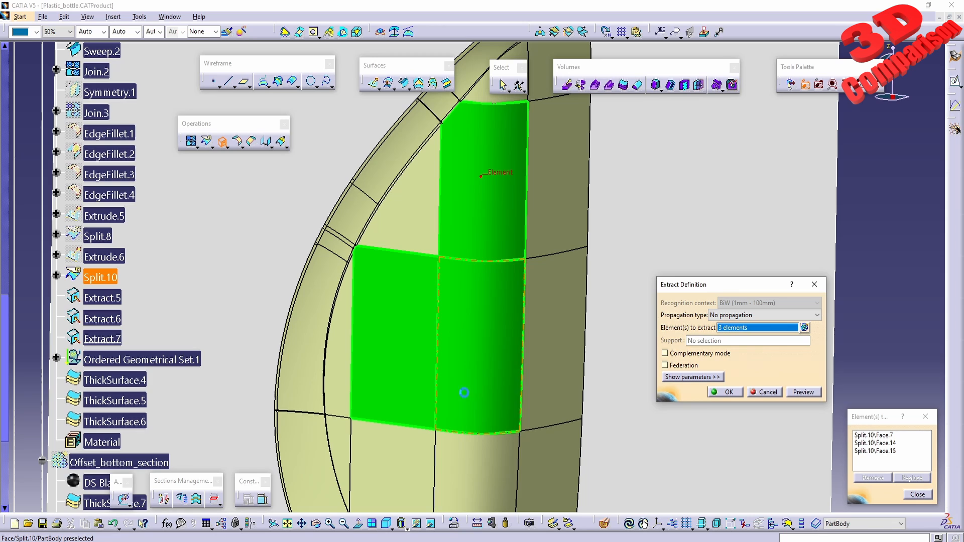
click(483, 475)
click(408, 465)
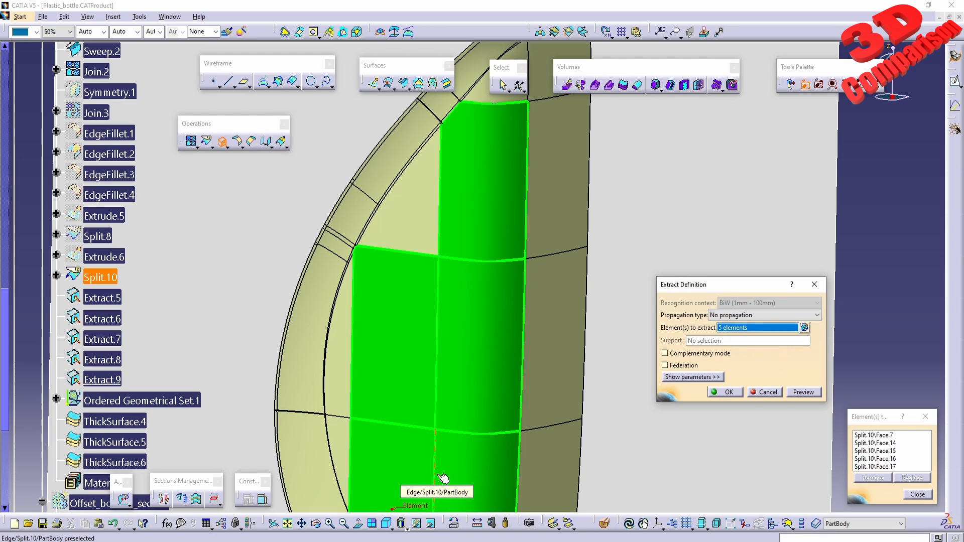
click(728, 392)
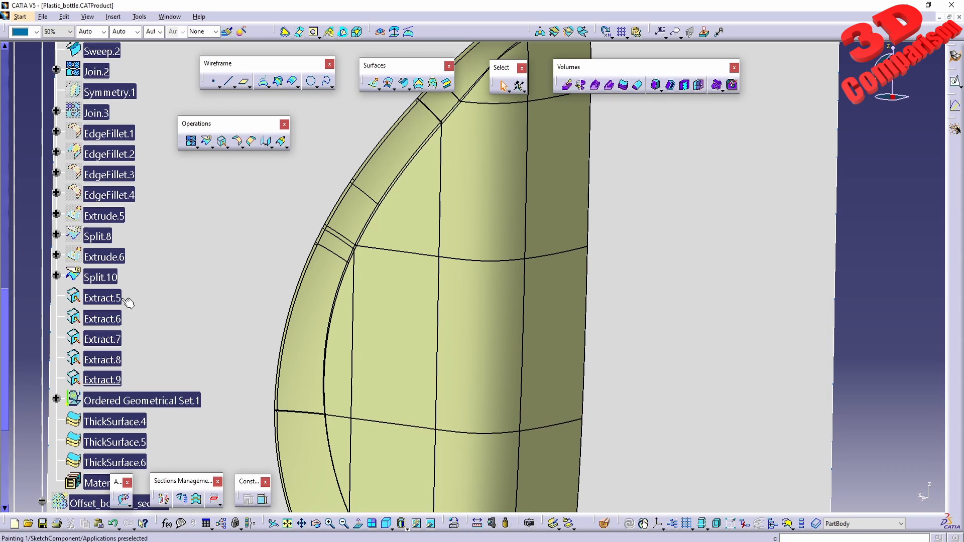
Step: Check the definition of Extract.9, close it unchanged, and delete Extract.5 through Extract.9
double_click(103, 380)
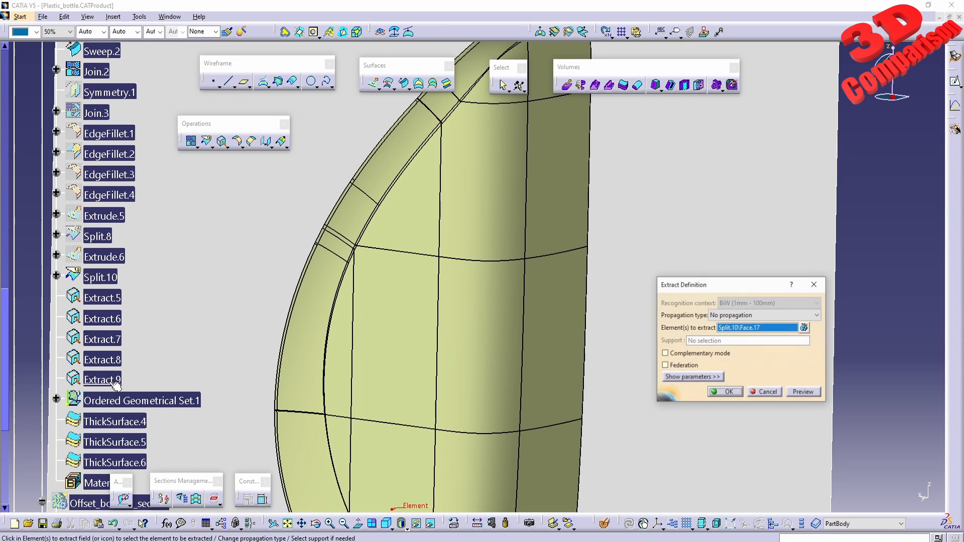
key(Escape)
click(104, 300)
shift+click(102, 380)
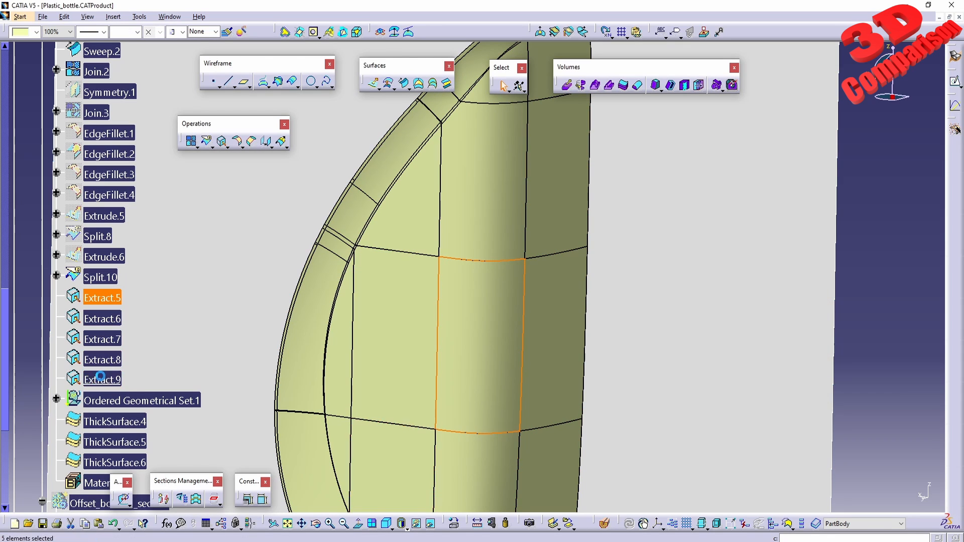
key(Delete)
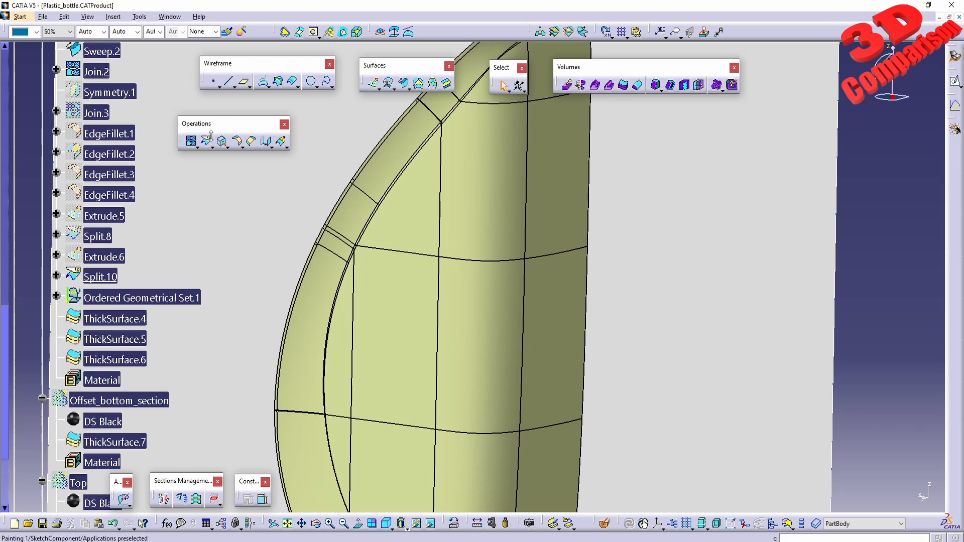
Step: Start a new Extract with tangent continuity and choose a face on the curved outer border of Split.10
click(221, 141)
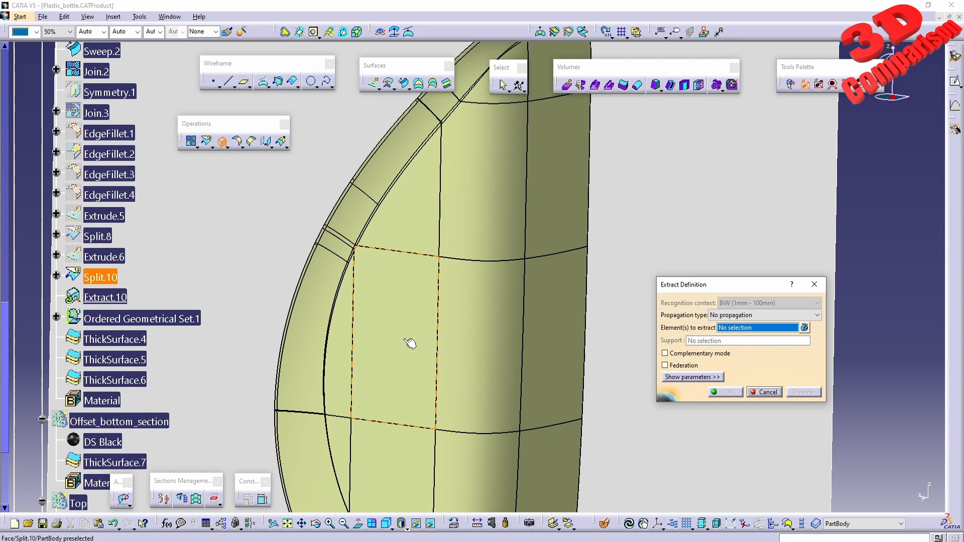
click(735, 316)
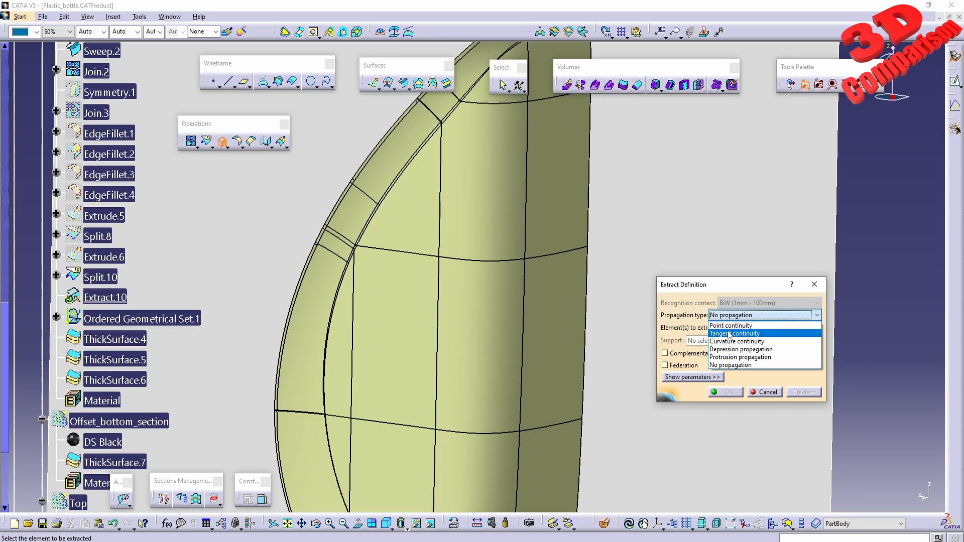
click(730, 334)
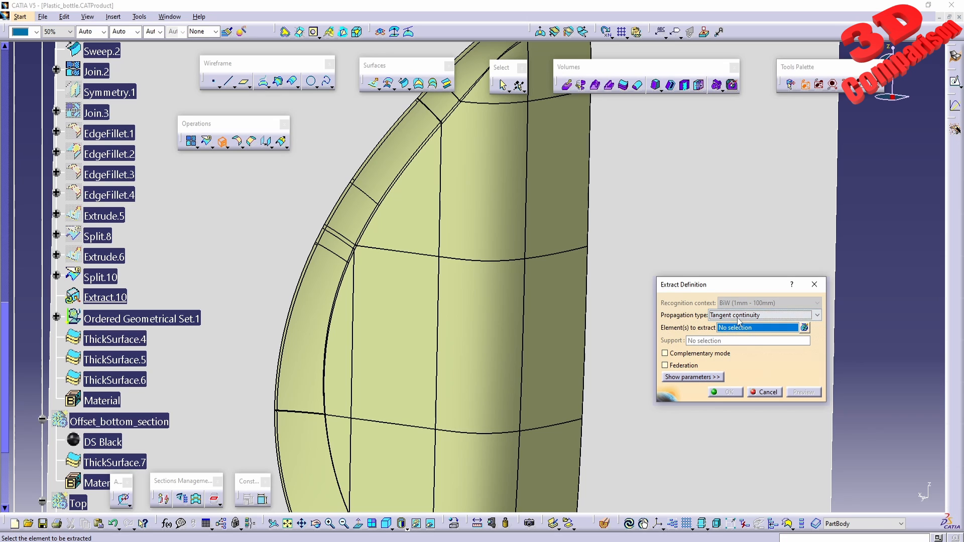
click(332, 286)
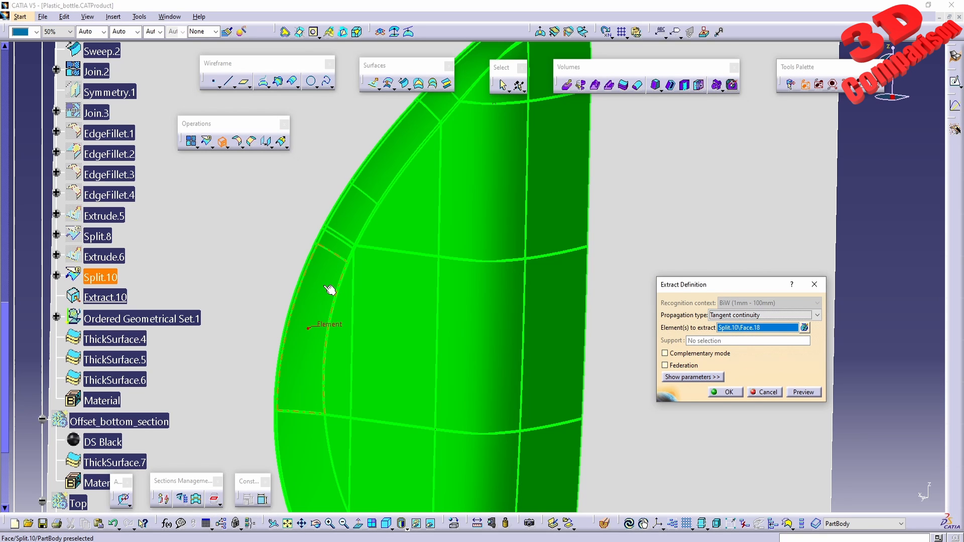
middle_drag(505, 274, 532, 266)
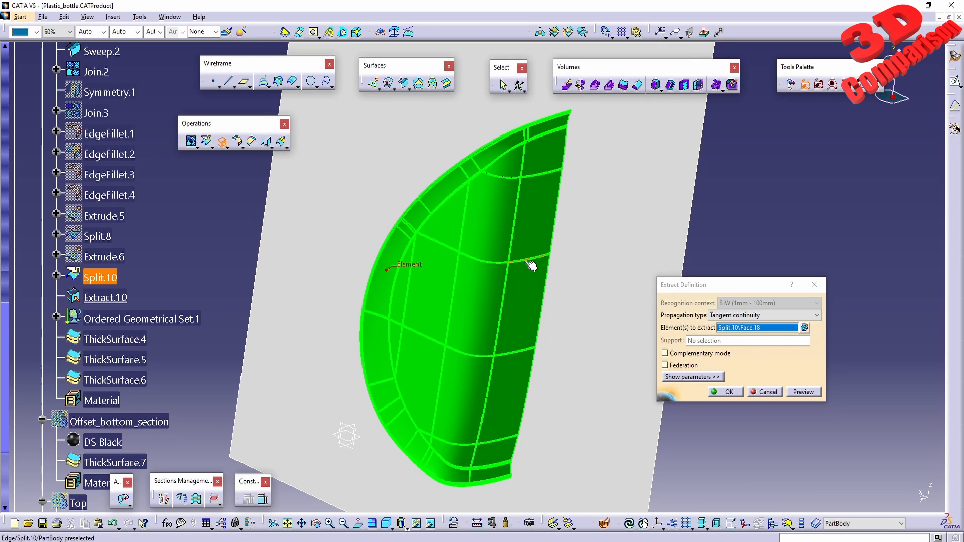
Step: Change the extract's propagation type to Point continuity and preview it
click(749, 315)
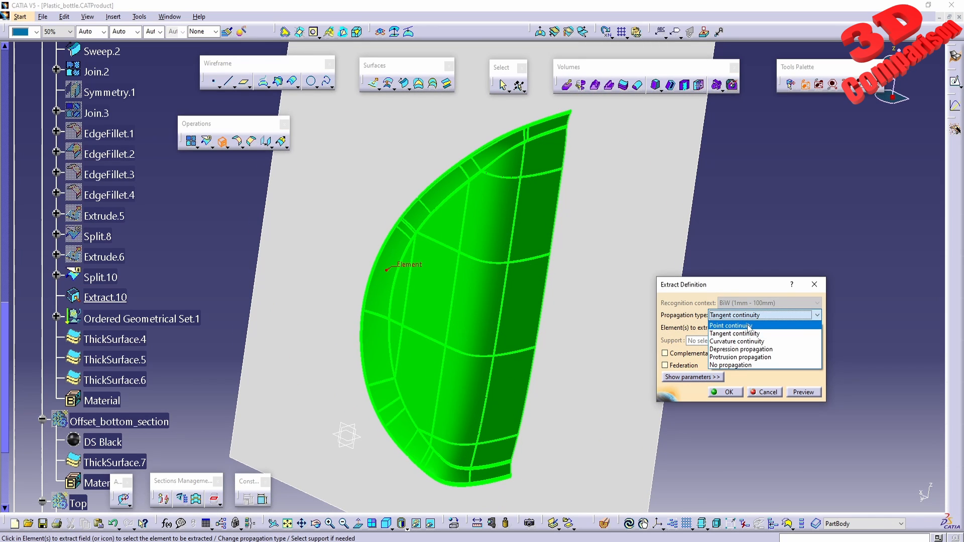
click(749, 326)
click(814, 394)
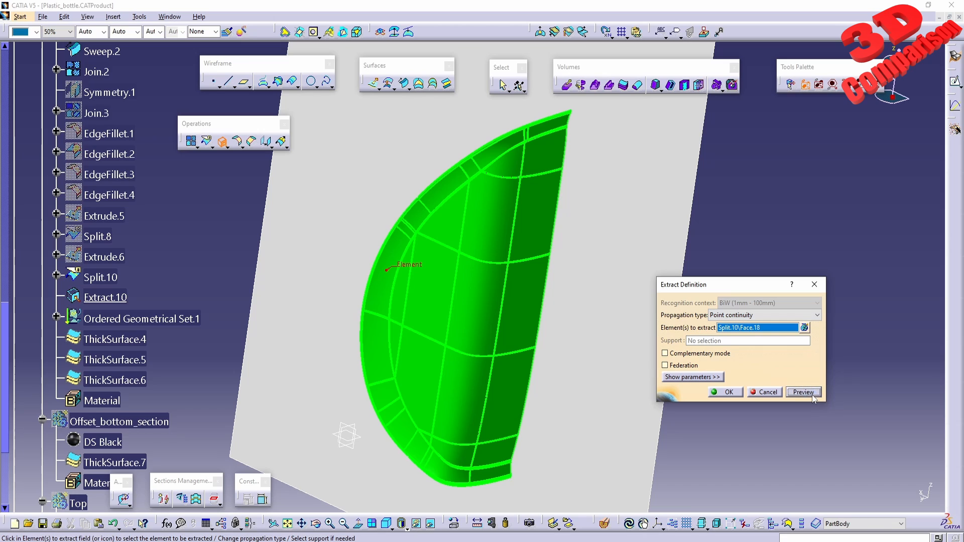
Step: Try to compute the extract of the selected face with Curvature continuity propagation
click(738, 317)
click(737, 342)
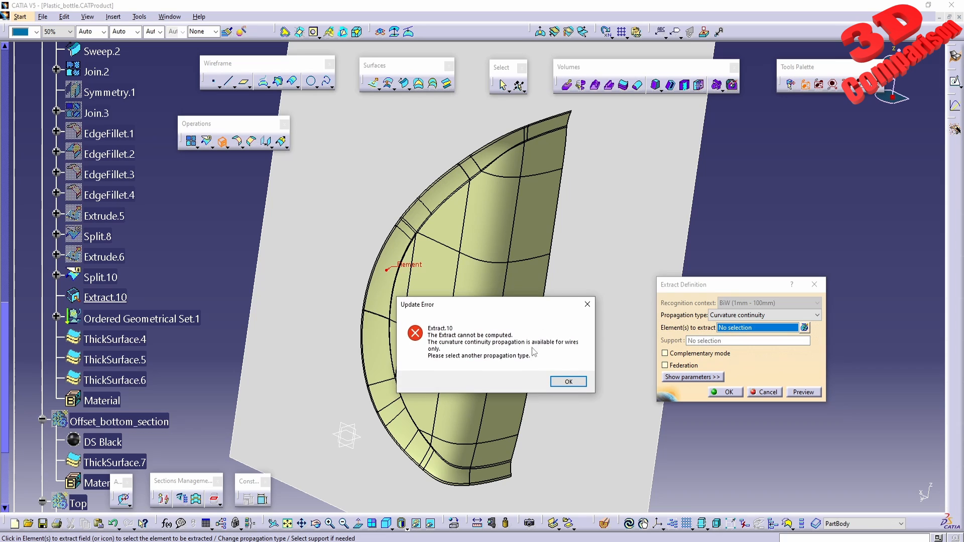
click(566, 382)
Step: Replace the face in the extract's element list with the outer boundary edge of Split.10 and inspect the curvature discontinuities at its ends
click(804, 327)
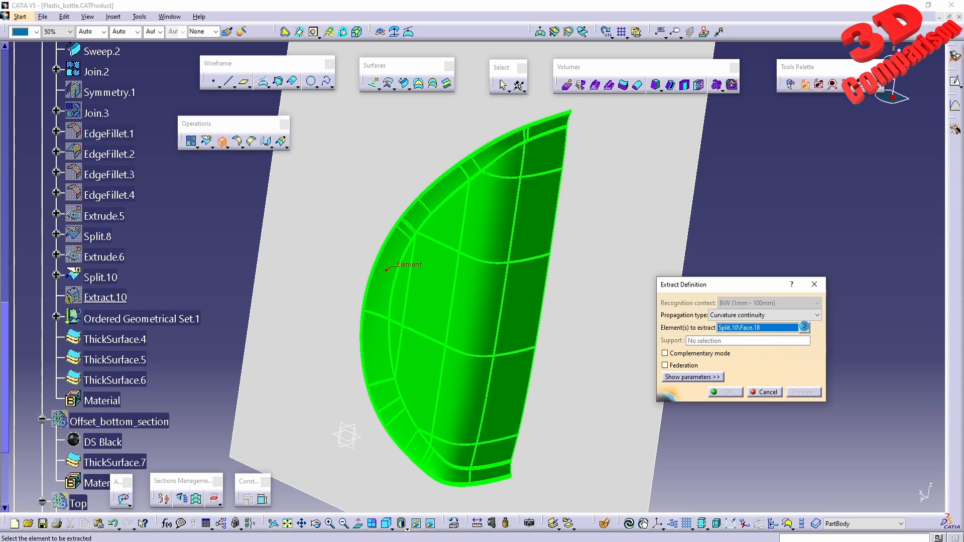
click(874, 435)
click(873, 478)
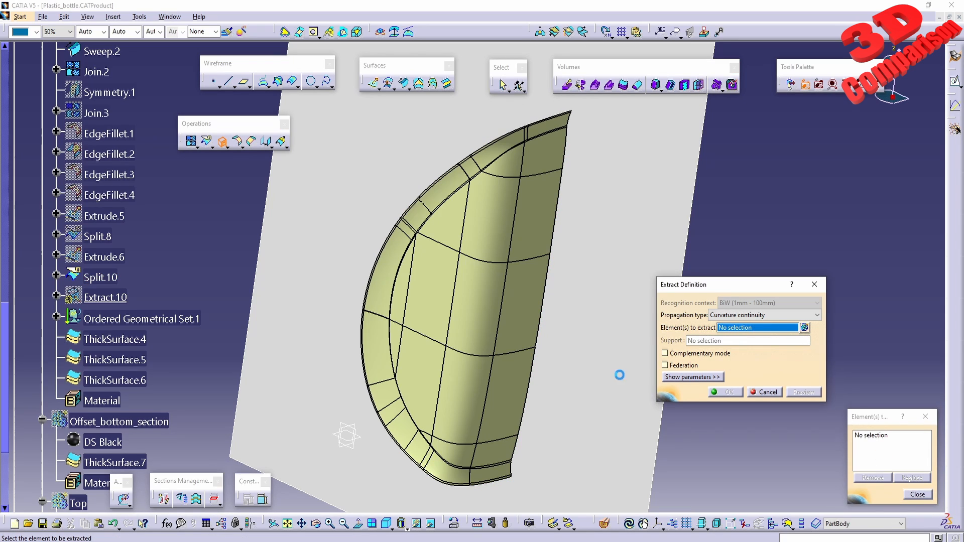
click(411, 202)
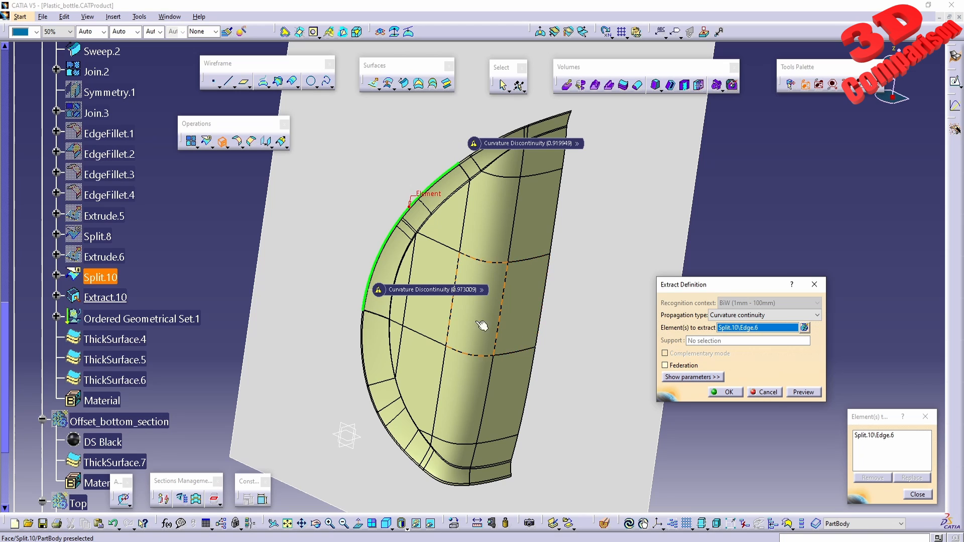
middle_drag(413, 324, 496, 297)
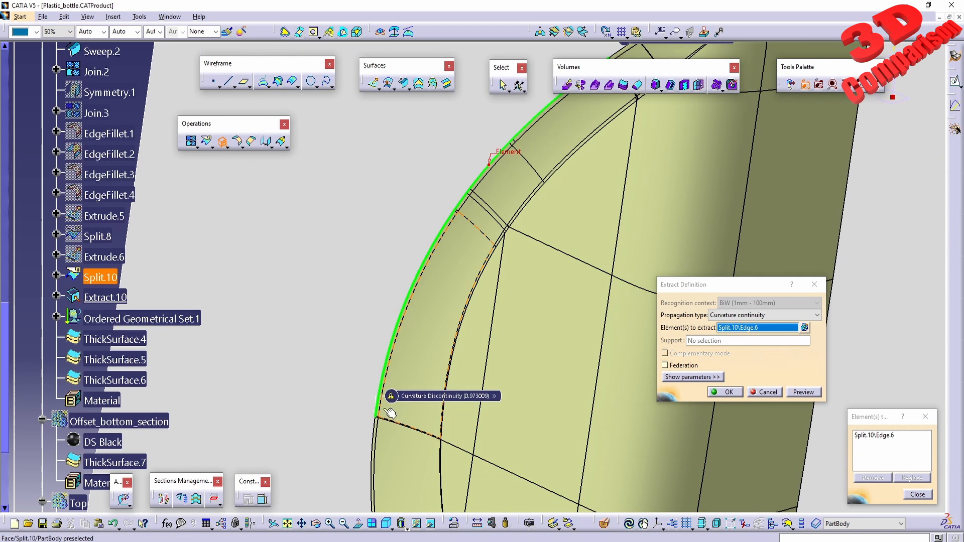
middle_drag(594, 141, 546, 246)
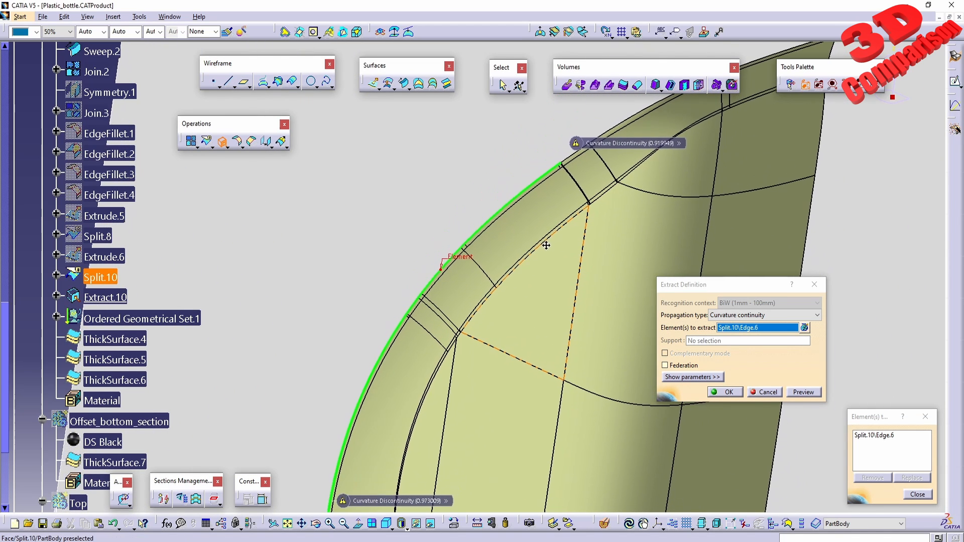
Step: Switch the extract to Depression propagation and replace the boundary edge with a face on the inner surface of Split.10
mouse_move(602, 150)
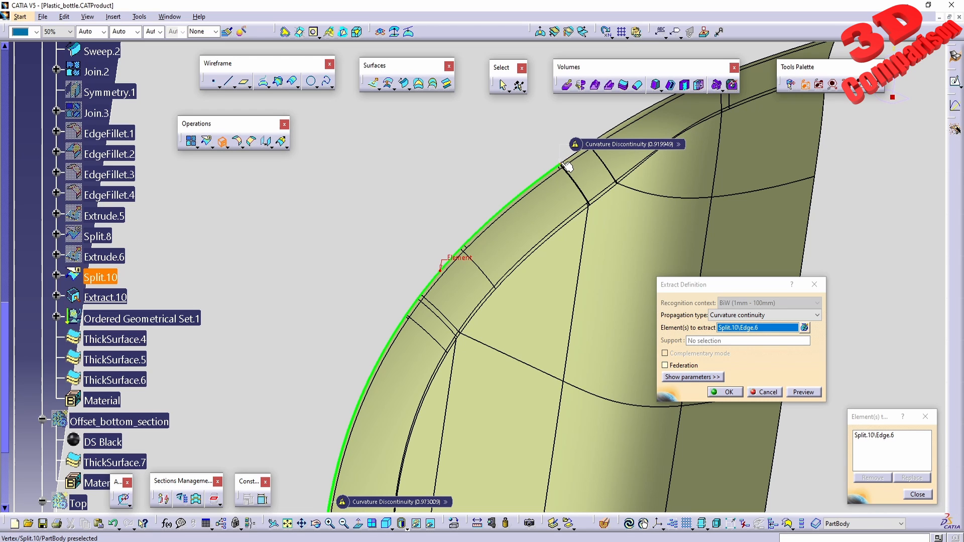
middle_drag(605, 180, 370, 327)
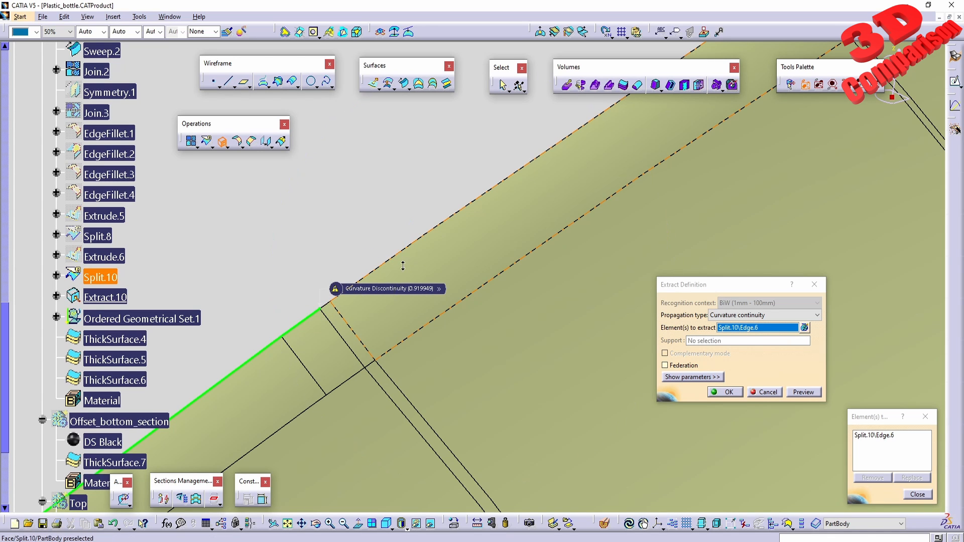
middle_drag(403, 266, 569, 333)
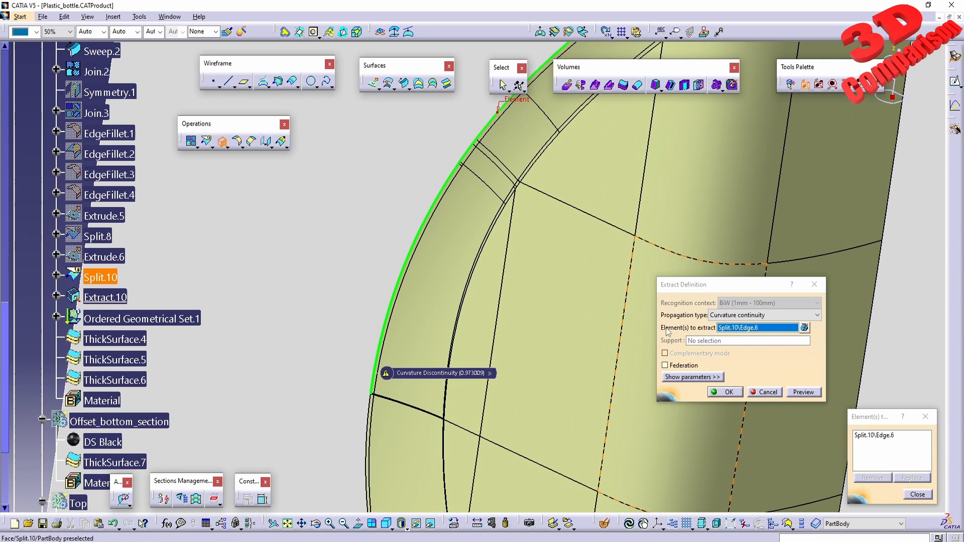
click(732, 316)
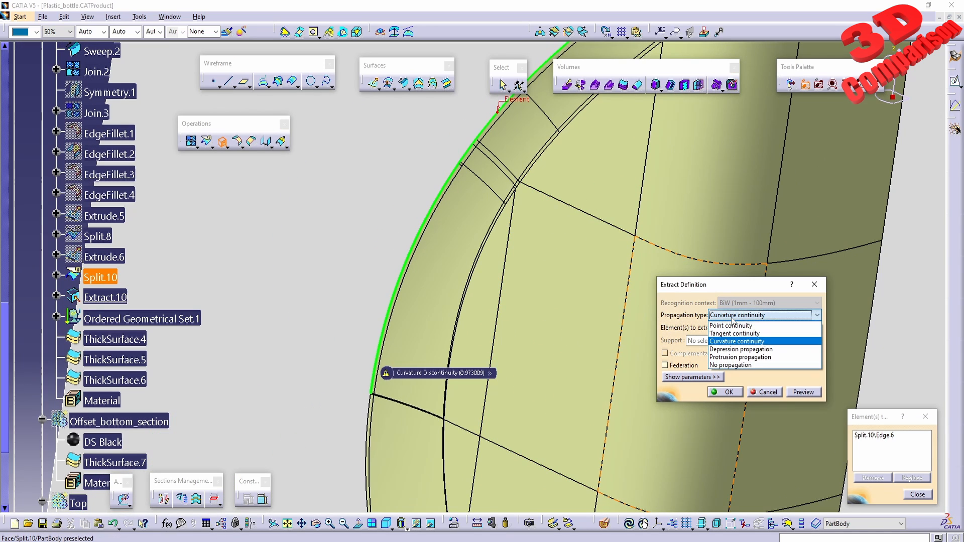
click(743, 350)
key(Return)
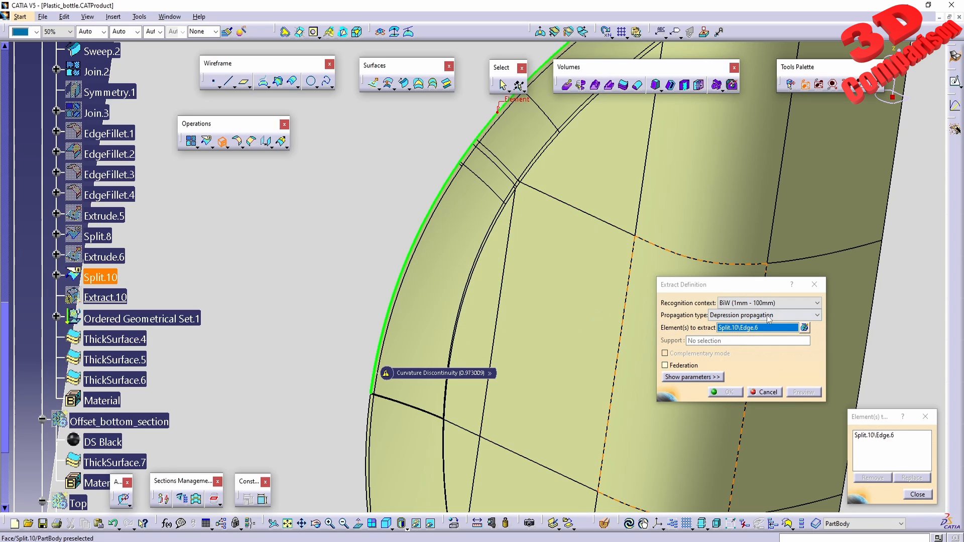
click(808, 328)
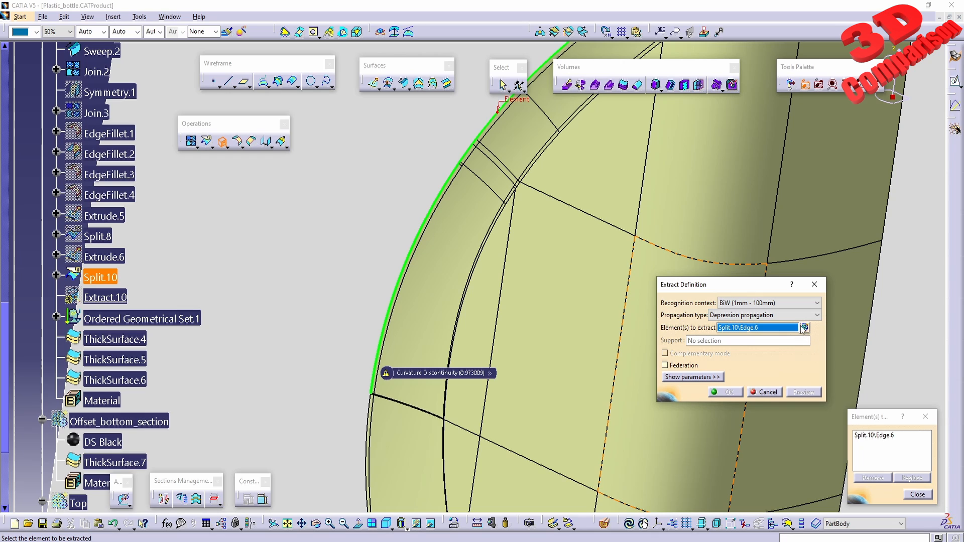
click(873, 436)
click(873, 479)
middle_drag(511, 324, 433, 419)
click(521, 347)
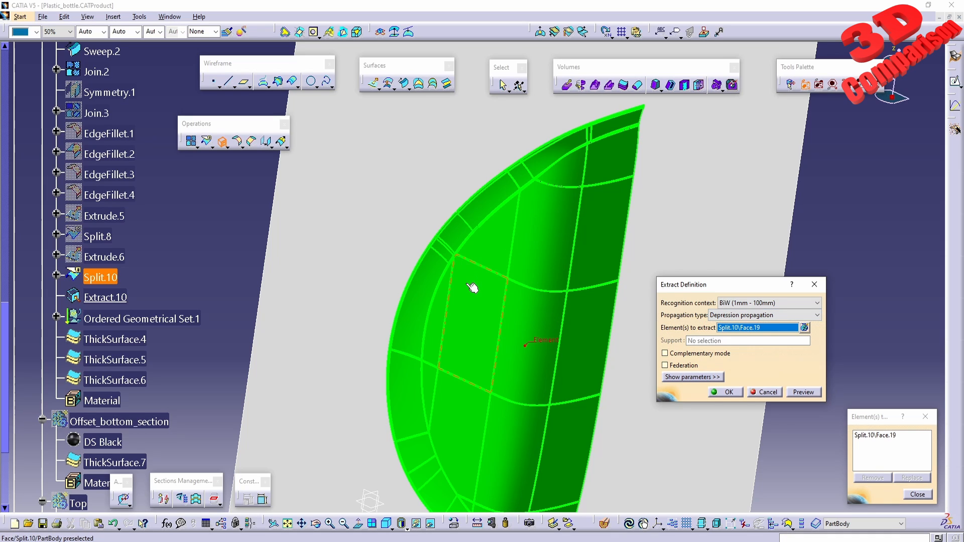
Step: Change the extract's propagation type to Protrusion propagation and inspect the face selection on both halves of the part
click(744, 315)
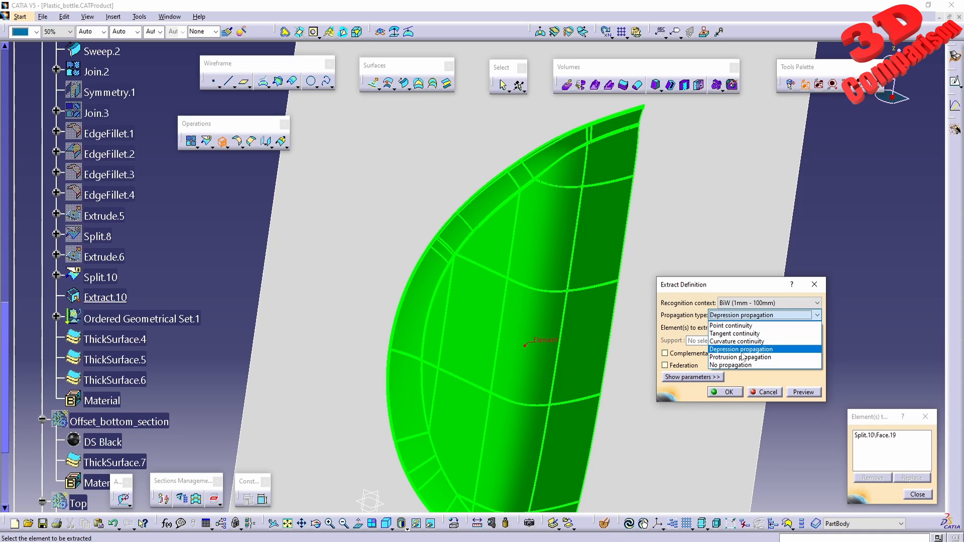
click(741, 357)
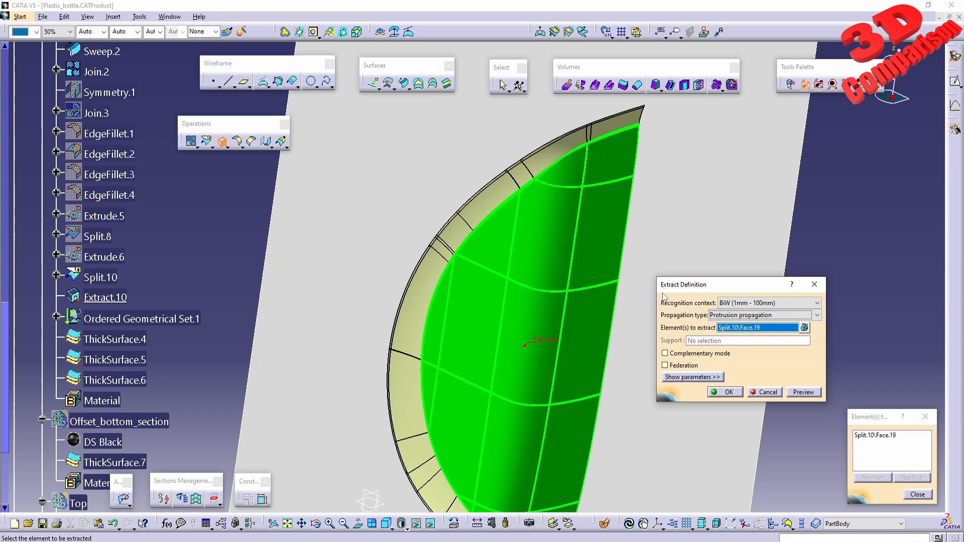
middle_drag(453, 297, 448, 375)
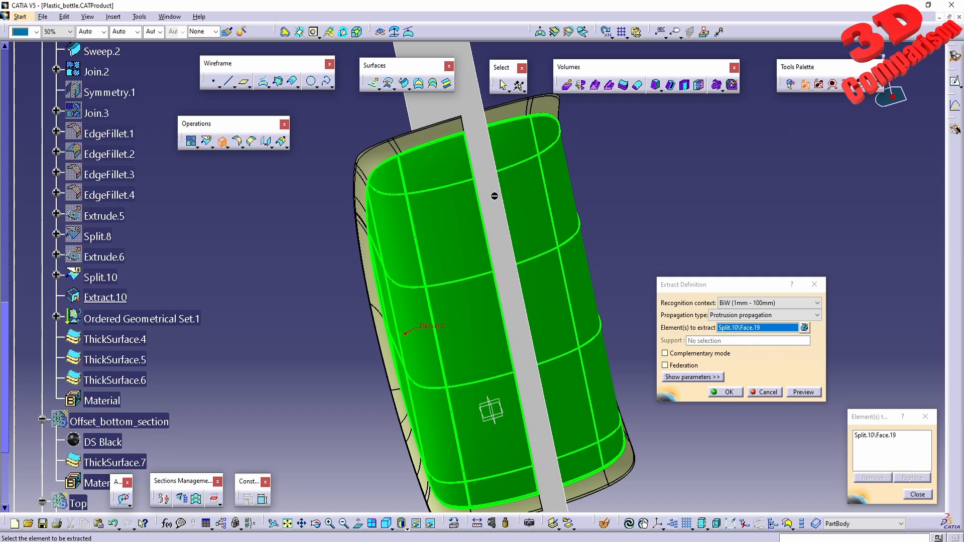
middle_drag(577, 319, 639, 267)
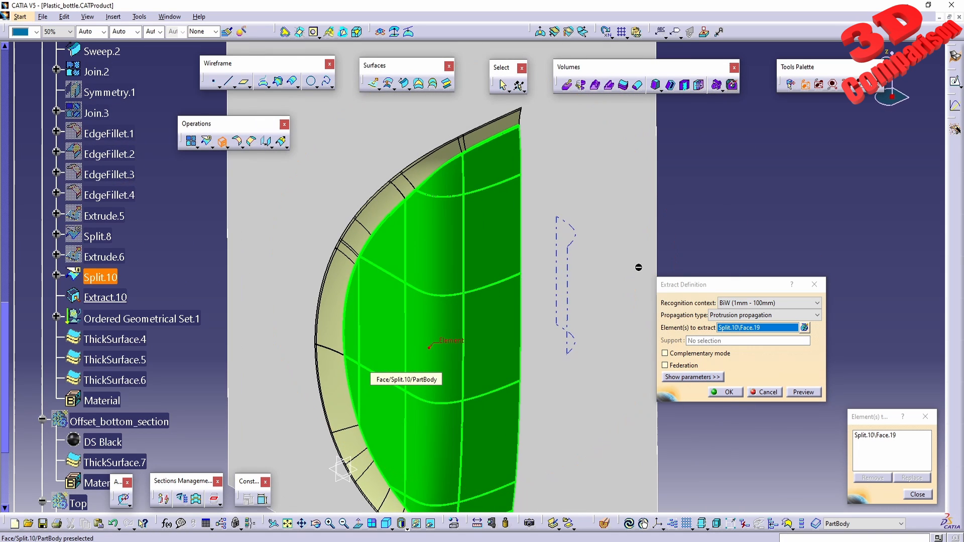
Step: Replace the inner face in the extract's element list with a face on the curved outer border of Split.10
click(805, 328)
click(874, 435)
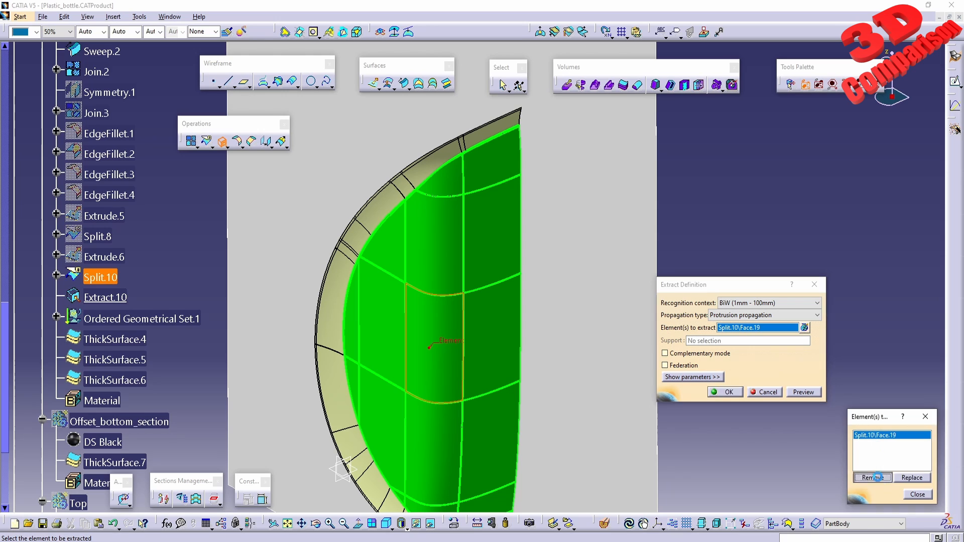
click(873, 477)
click(334, 317)
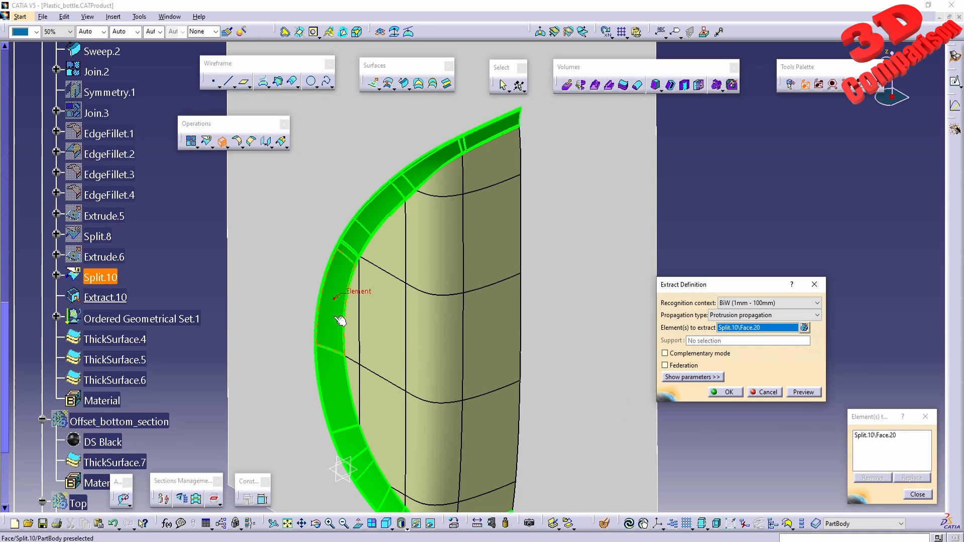
middle_drag(611, 213, 527, 258)
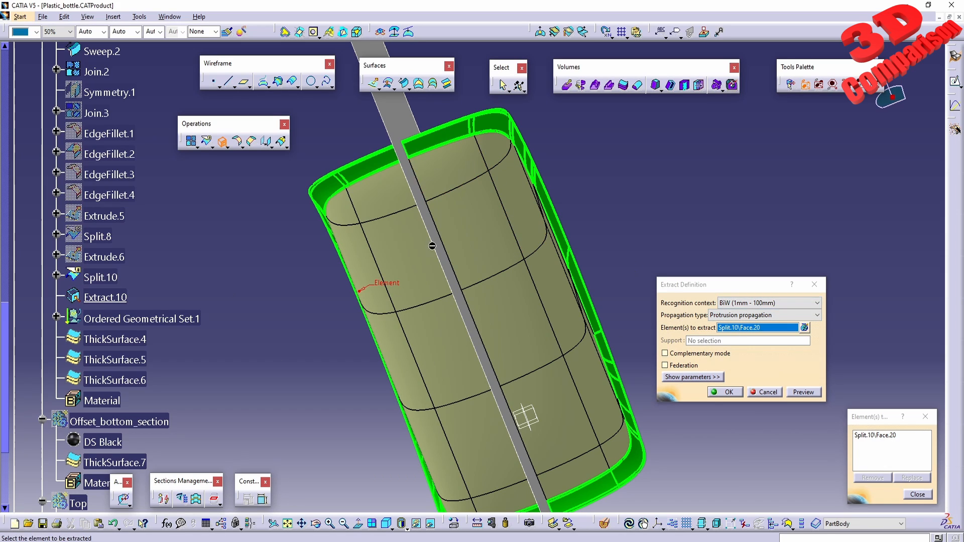
Step: Preview the protrusion extract with the Consumer Goods (0mm - 50mm) and Building (1mm - 100mm) recognition contexts
click(751, 304)
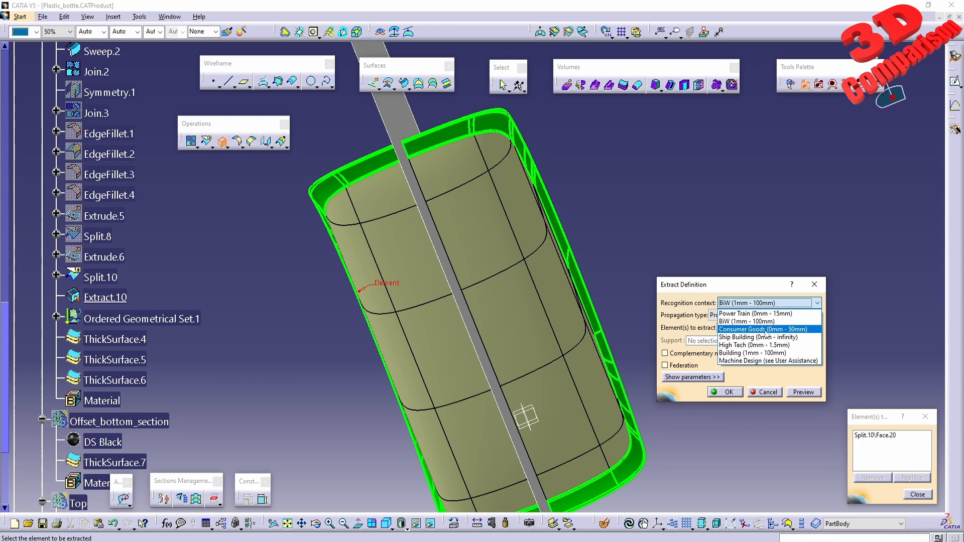
click(806, 331)
click(806, 393)
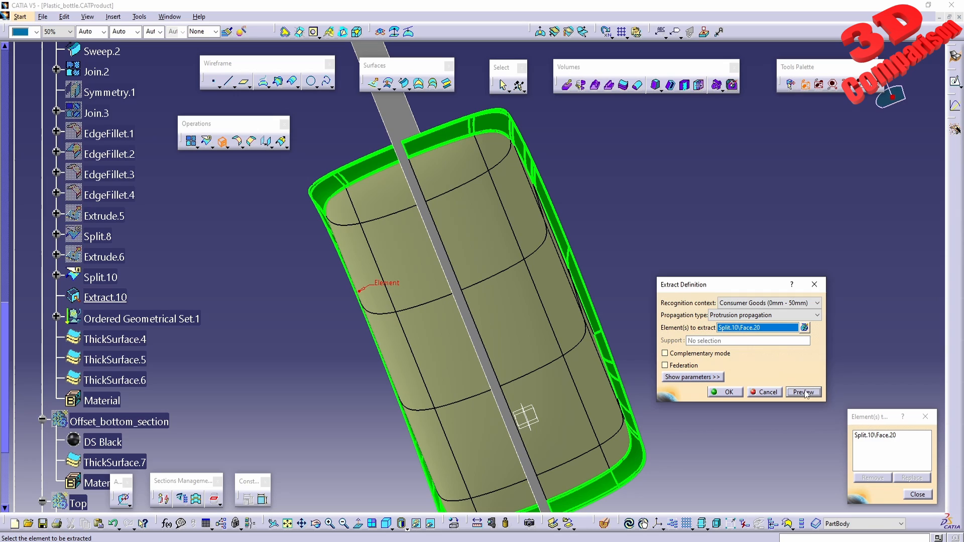
click(782, 303)
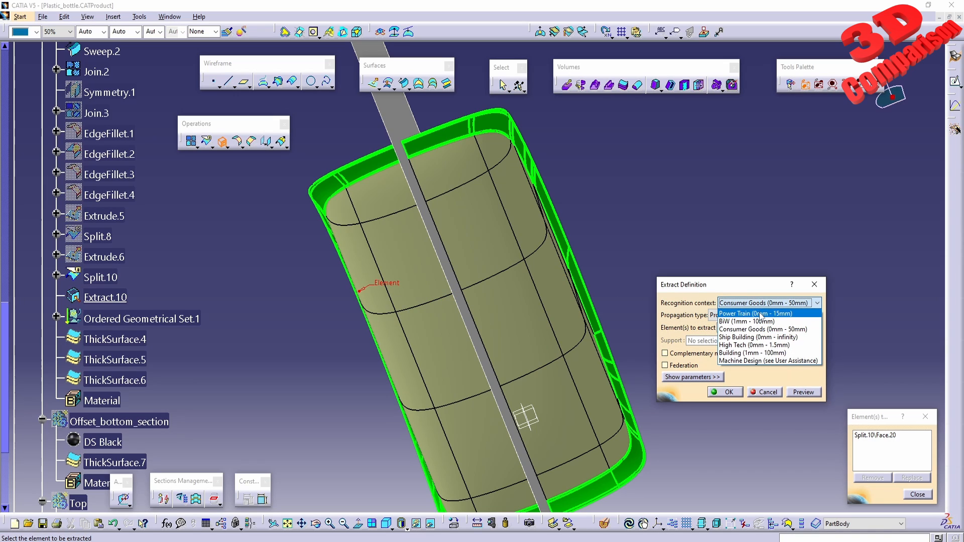
click(753, 353)
click(803, 392)
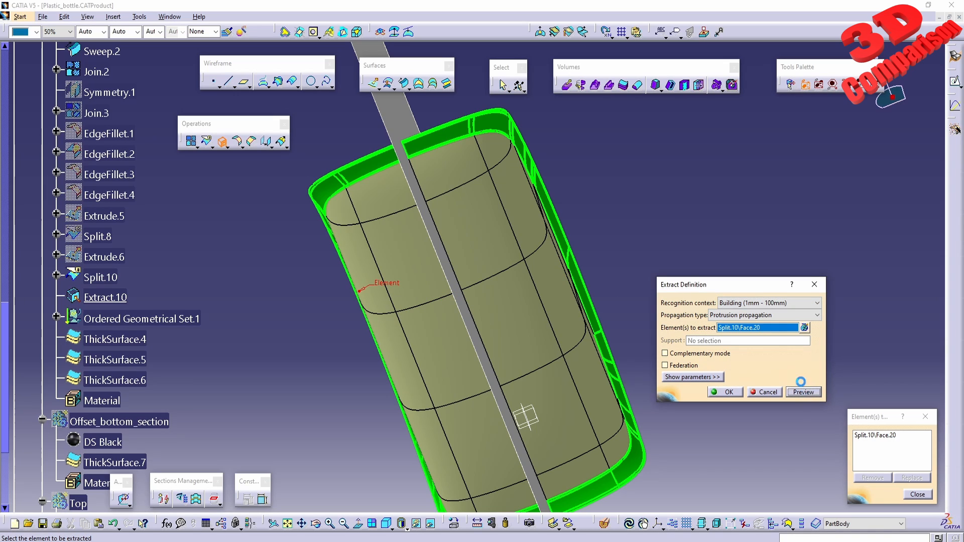
click(768, 304)
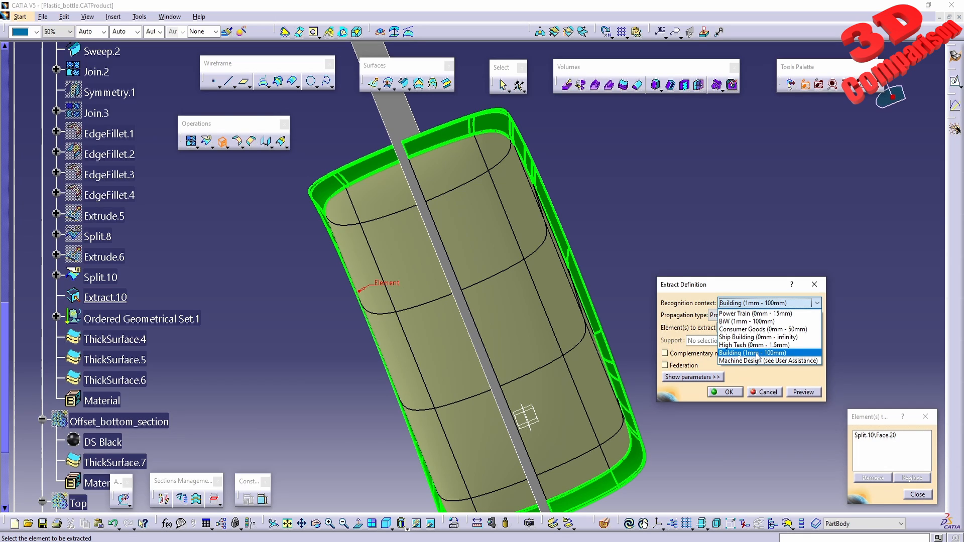
key(Up)
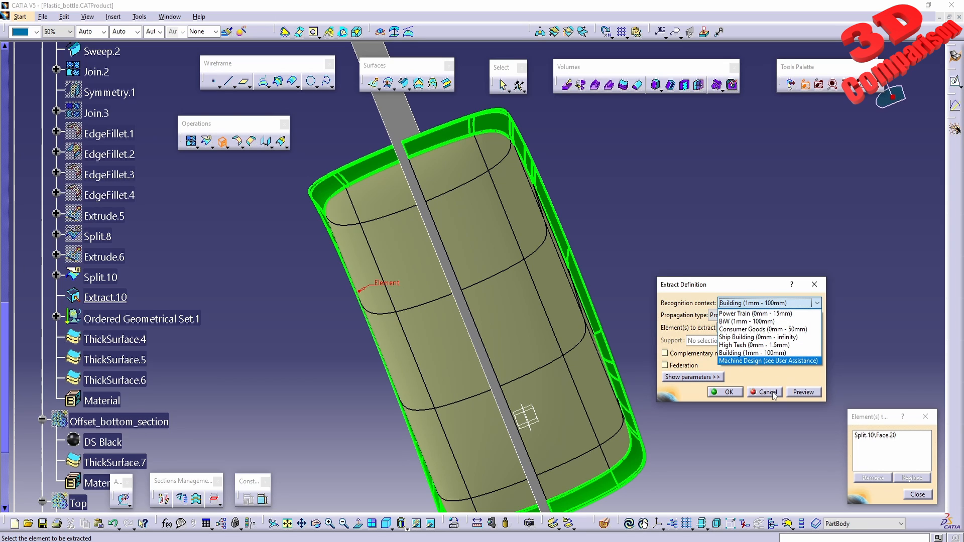
click(727, 301)
Step: Turn on Complementary mode to invert the border face selection, and cancel the extract
middle_drag(430, 341, 556, 317)
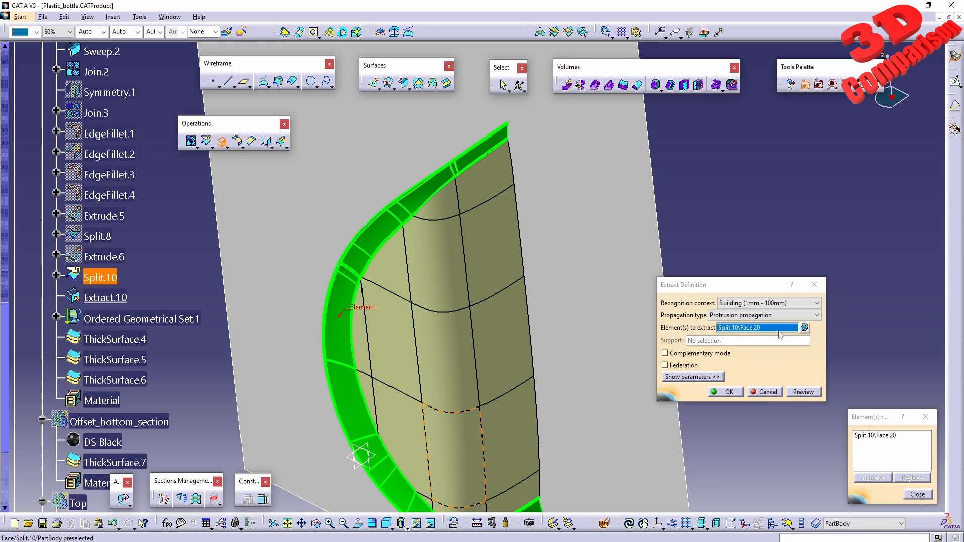
click(706, 354)
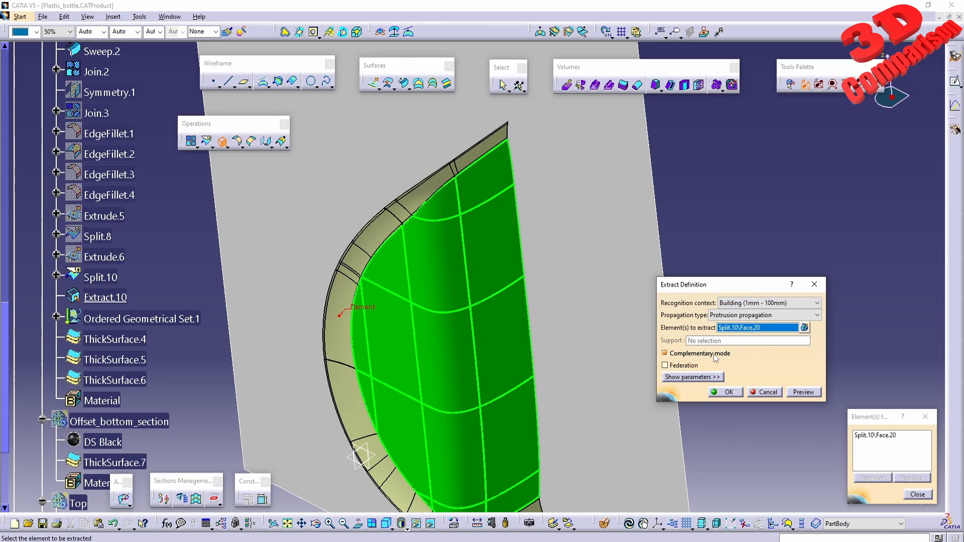
click(769, 393)
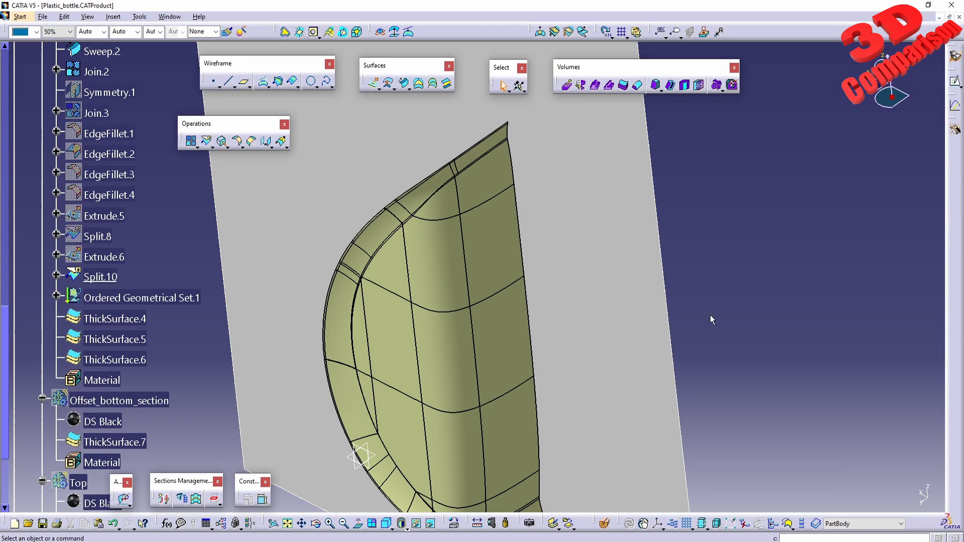
Step: Start a new Extract with No propagation and choose four adjacent faces on the inner surface of Split.10
click(224, 145)
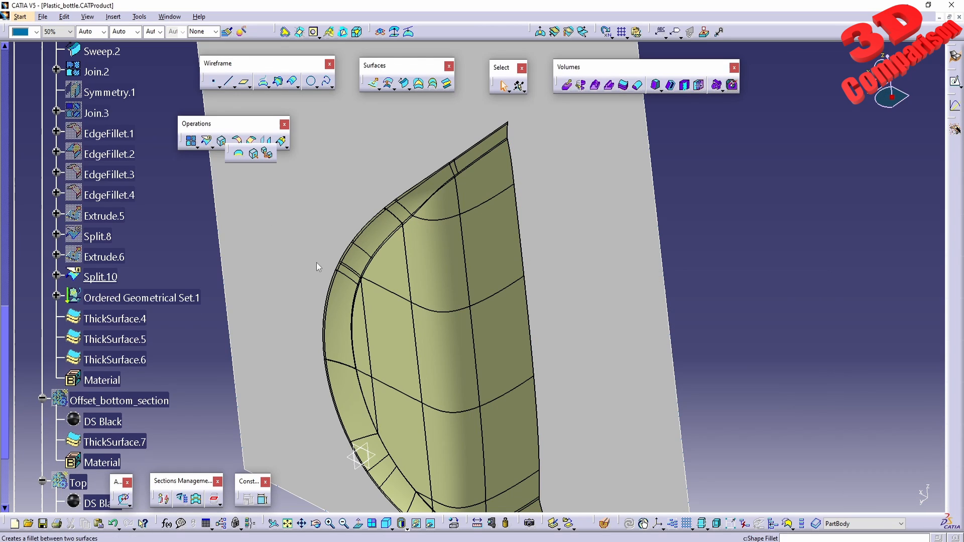
click(252, 154)
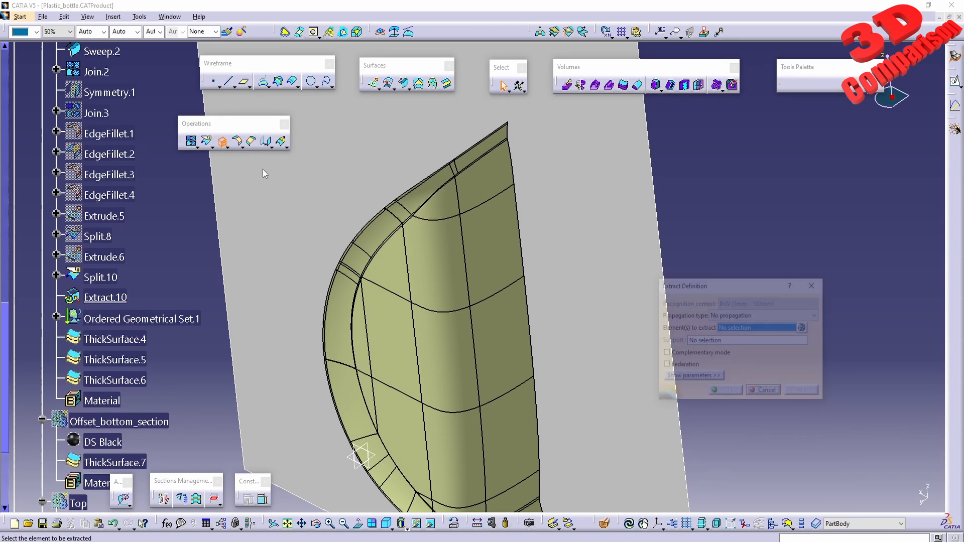
click(442, 361)
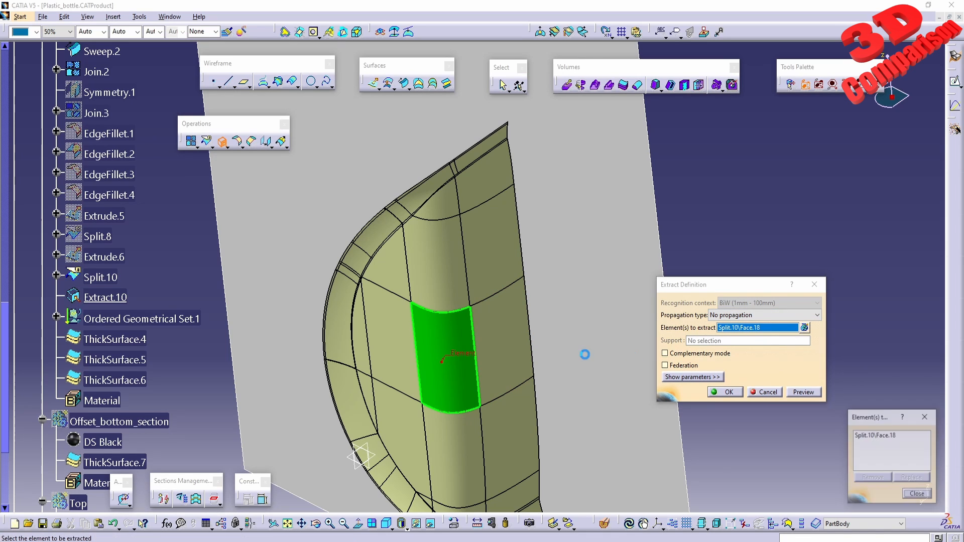
click(482, 330)
click(483, 277)
click(450, 263)
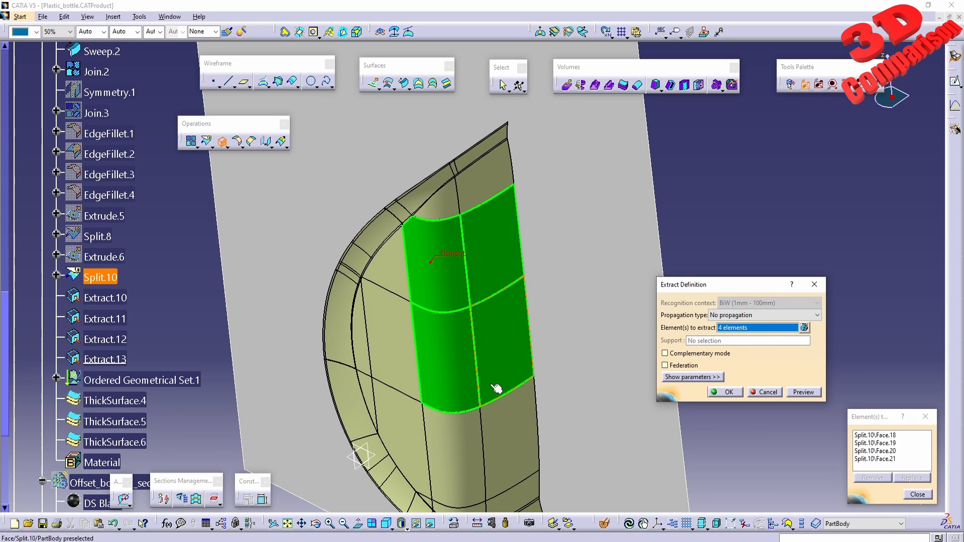
Step: Toggle Complementary mode on and off for the four-face extract, leave it on, and cancel the command
click(706, 354)
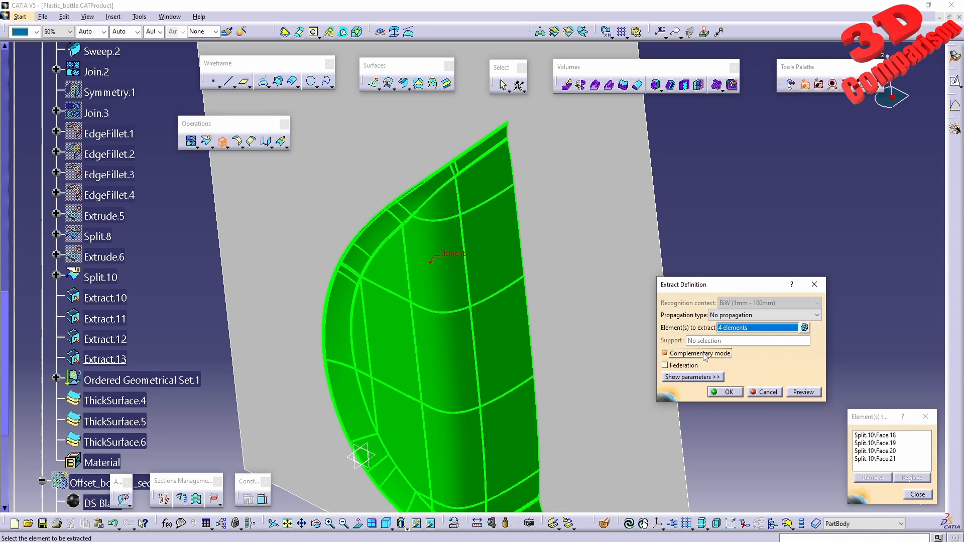
click(706, 355)
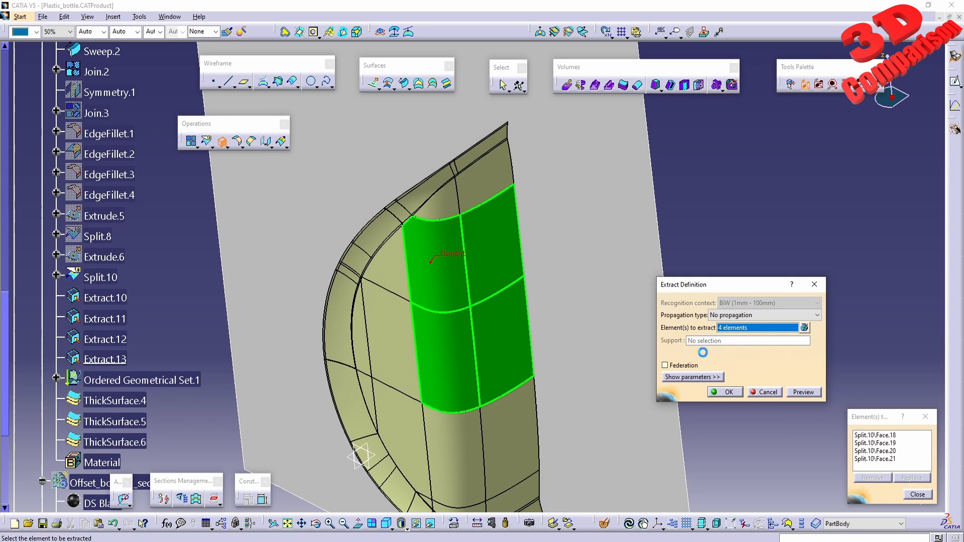
click(706, 355)
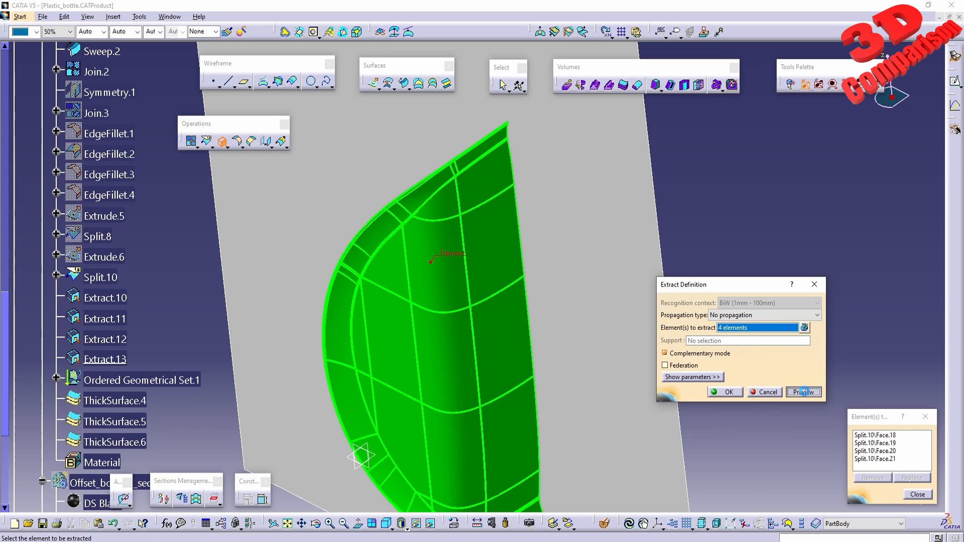
click(766, 392)
Step: Delete Extract.10 through Extract.13 from the specification tree
click(107, 359)
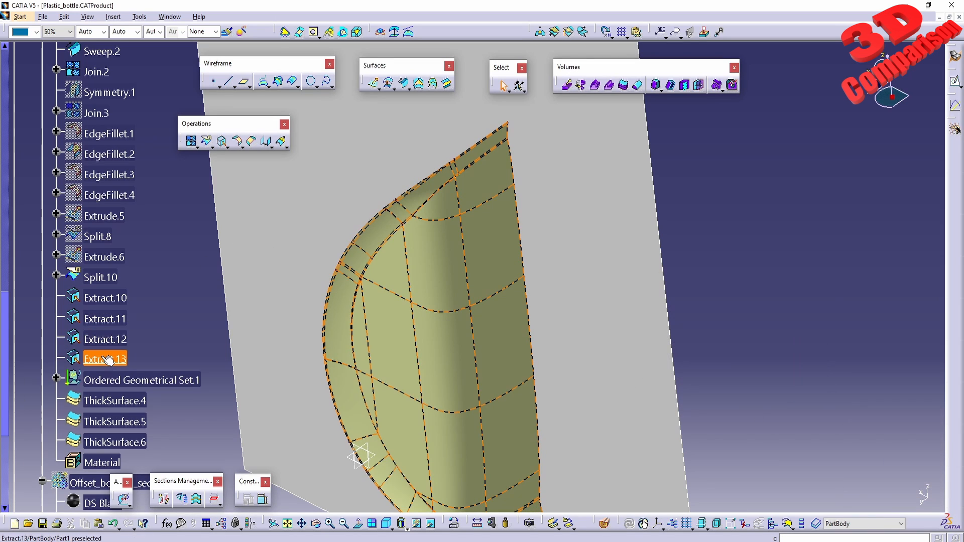
click(105, 298)
ctrl+click(111, 359)
shift+click(111, 359)
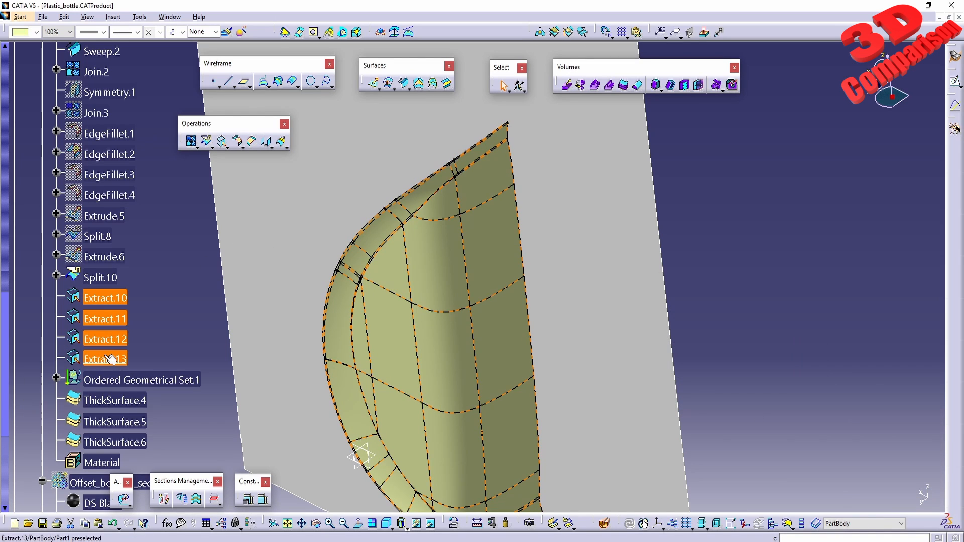
key(Delete)
Step: Start a new Extract on the central inner face of Split.10 and turn Complementary mode off
click(221, 143)
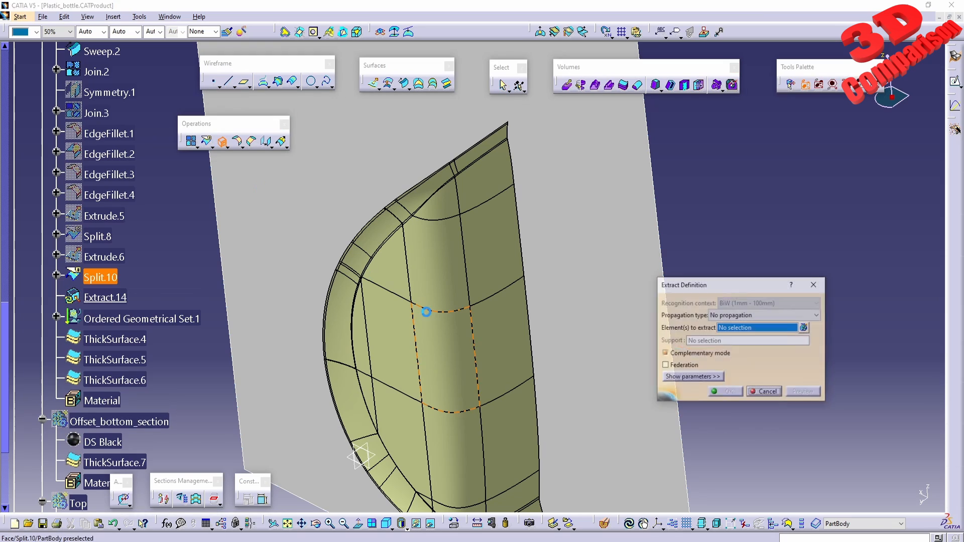
click(442, 361)
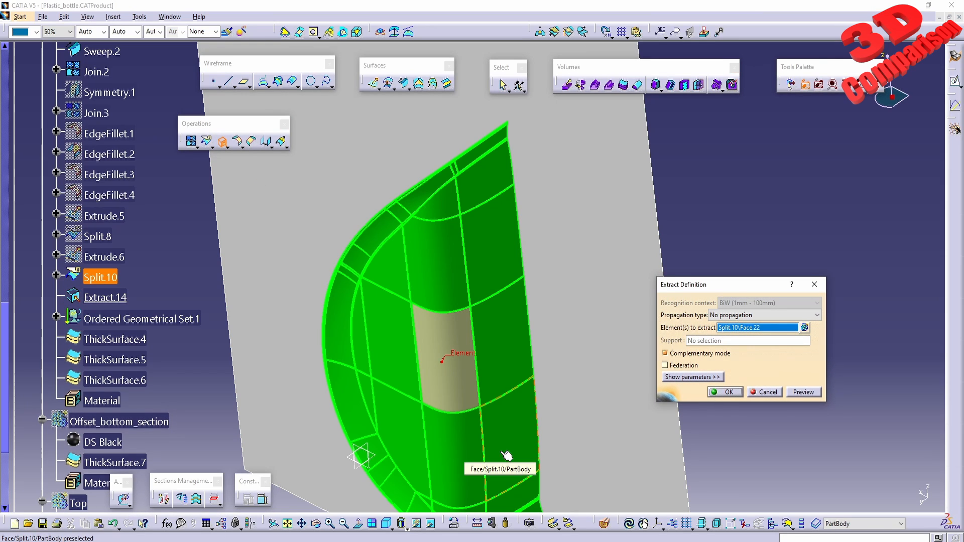
click(707, 355)
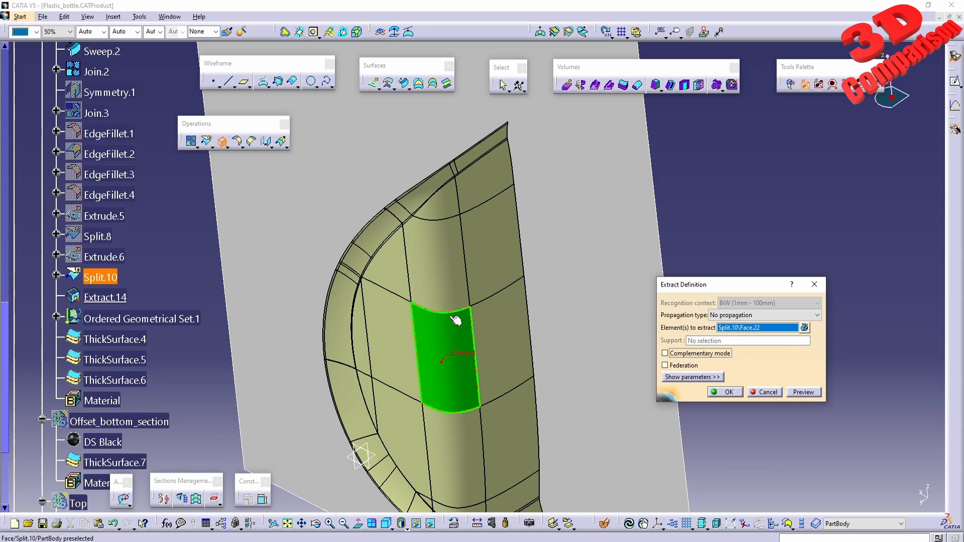
Step: Try Curvature continuity with Complementary mode on the central inner face of Split.10, show the threshold parameters, and cancel the extract
click(710, 353)
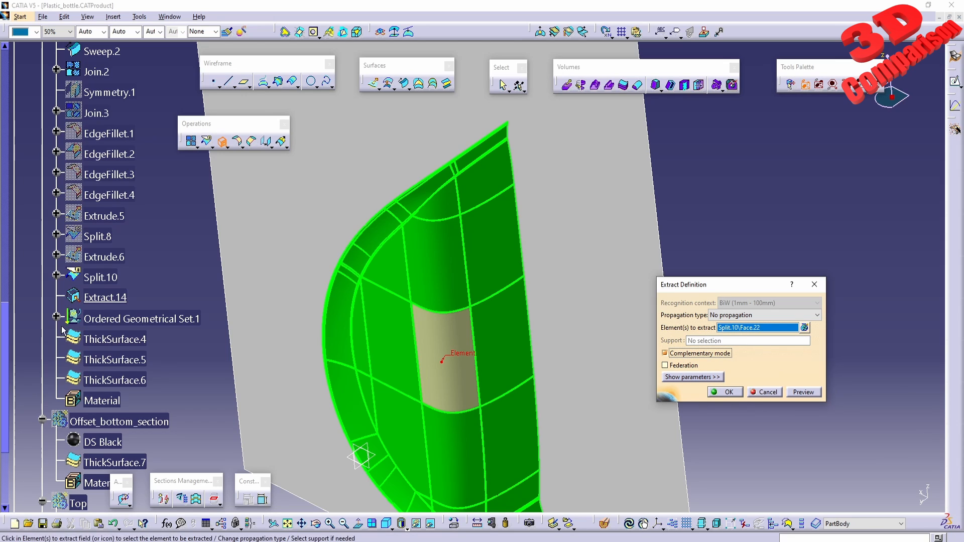
click(687, 378)
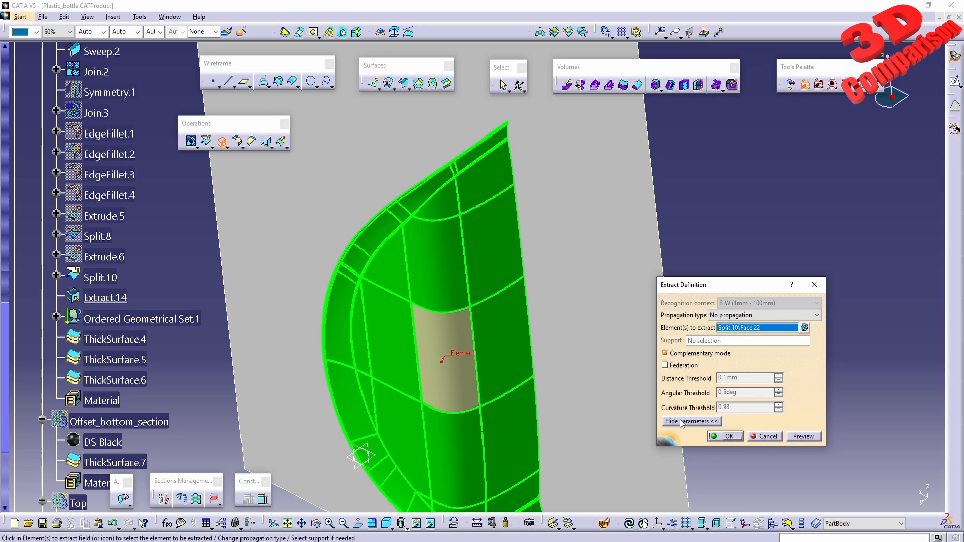
click(763, 315)
click(743, 342)
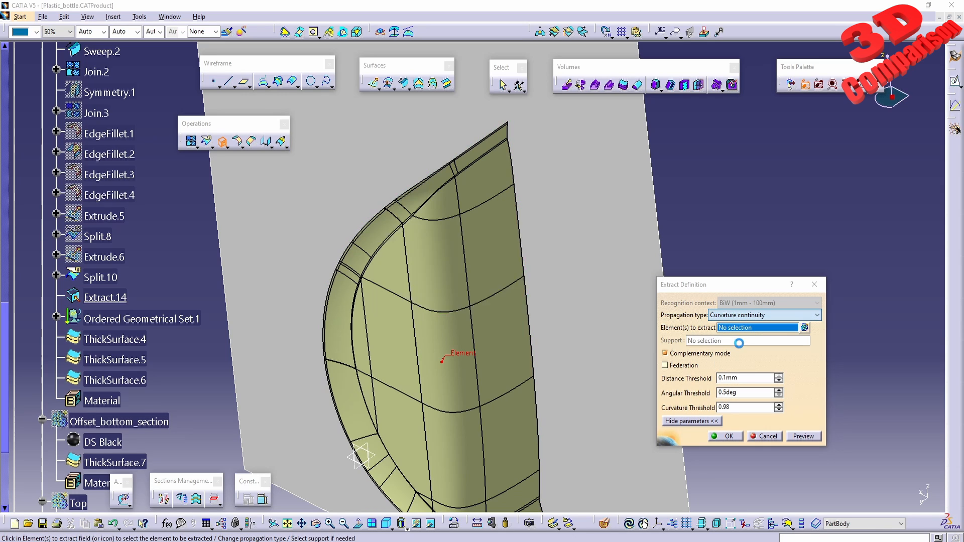
click(559, 307)
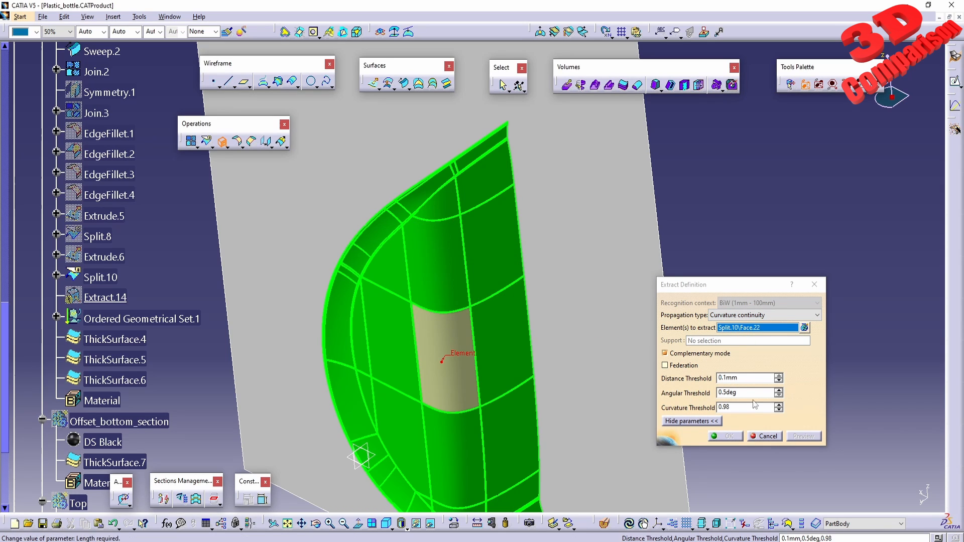
click(766, 436)
Step: Try a Tangent continuity extract in Complementary mode on a face of Split.10's curved outer rim, with the threshold parameters shown
click(221, 141)
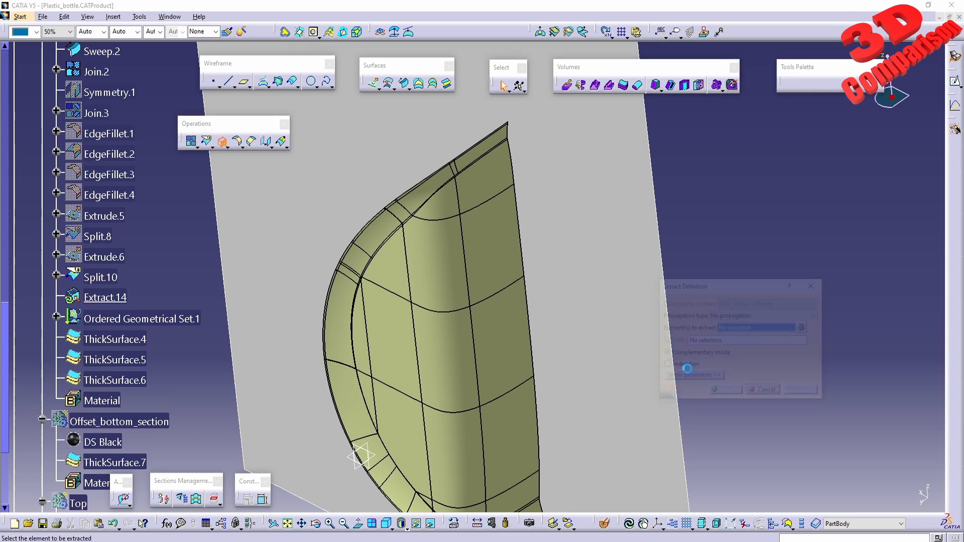
click(736, 315)
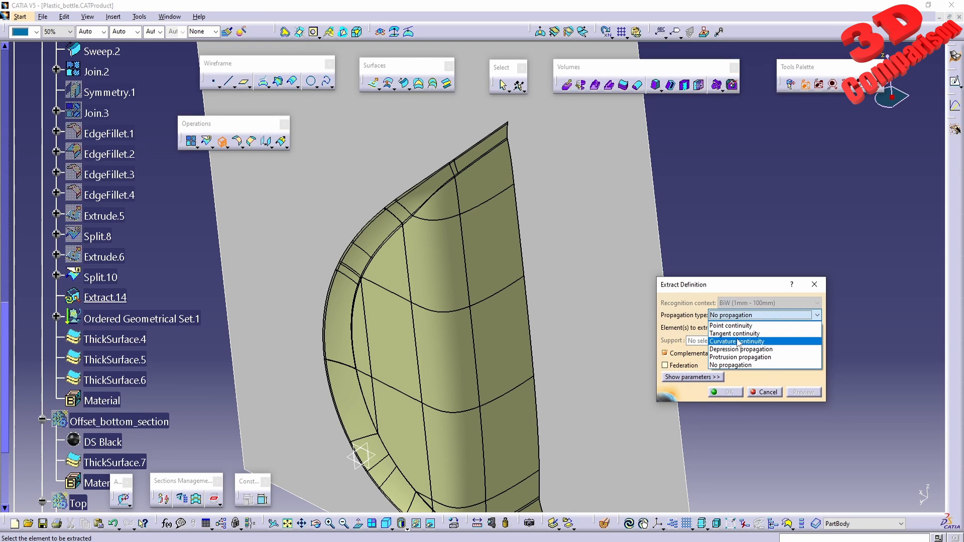
click(740, 333)
click(692, 376)
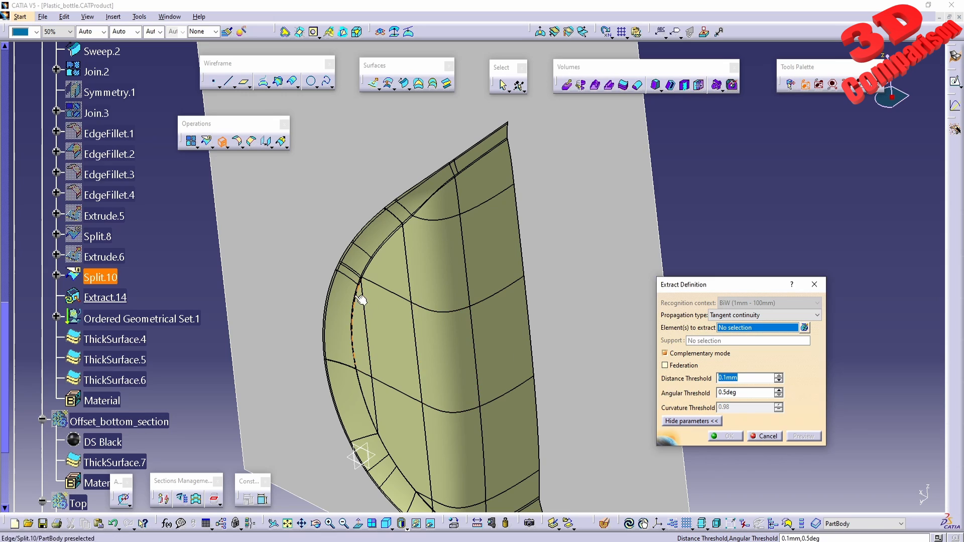
click(376, 237)
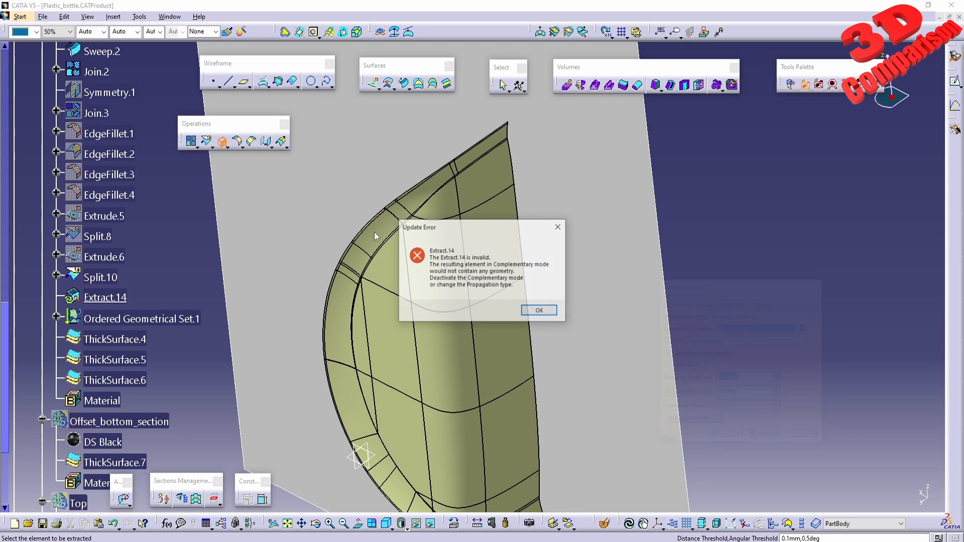
click(539, 310)
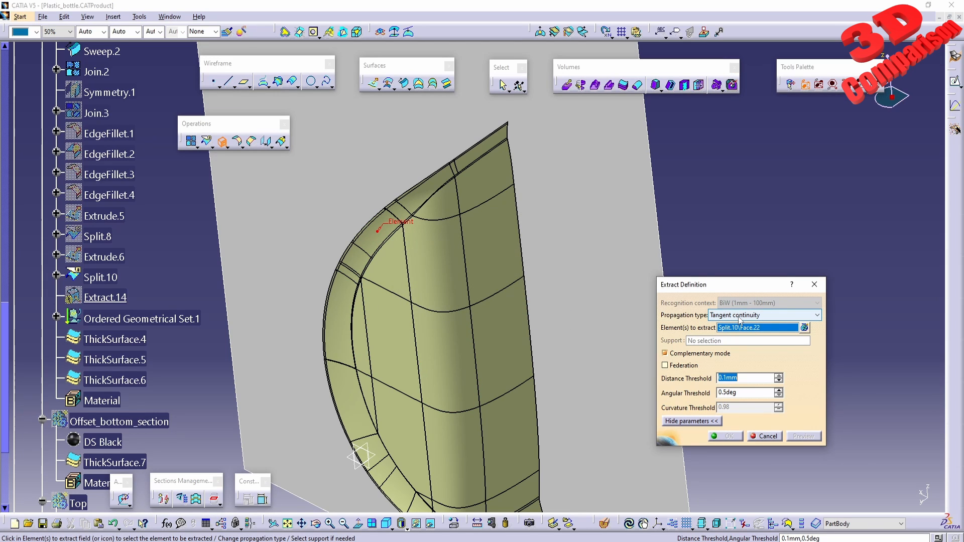
Step: Remove the rim face from the elements to extract and choose the outer boundary edge of Split.10 instead
click(805, 328)
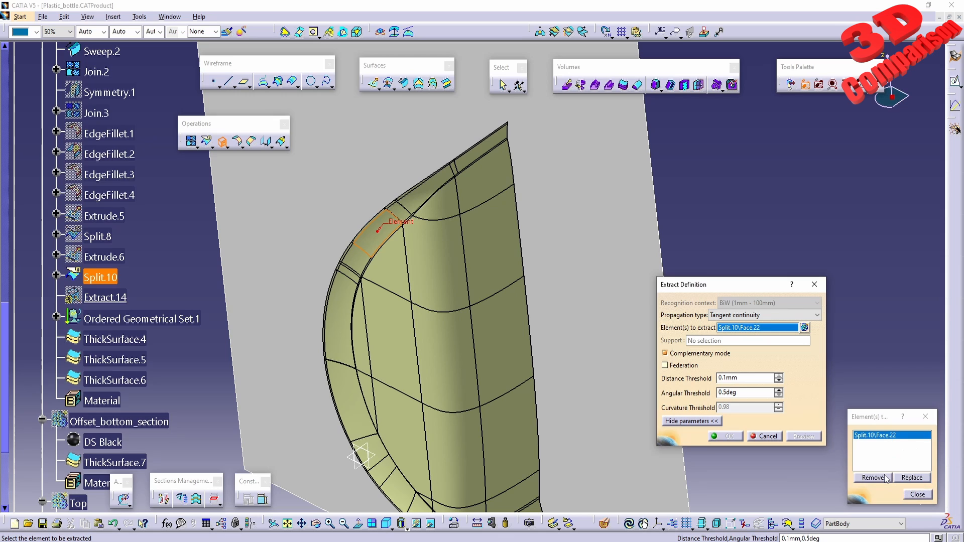
click(885, 478)
click(368, 220)
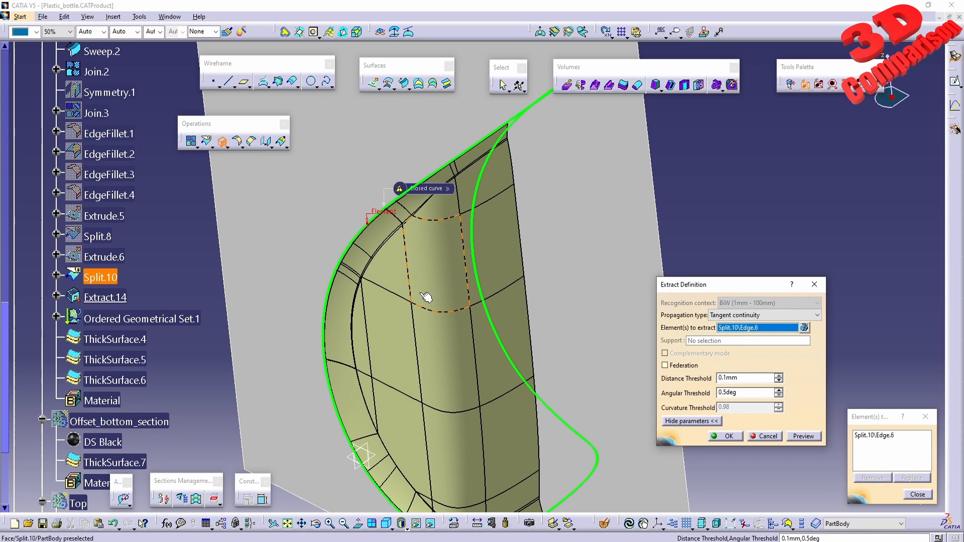
middle_drag(498, 361, 460, 309)
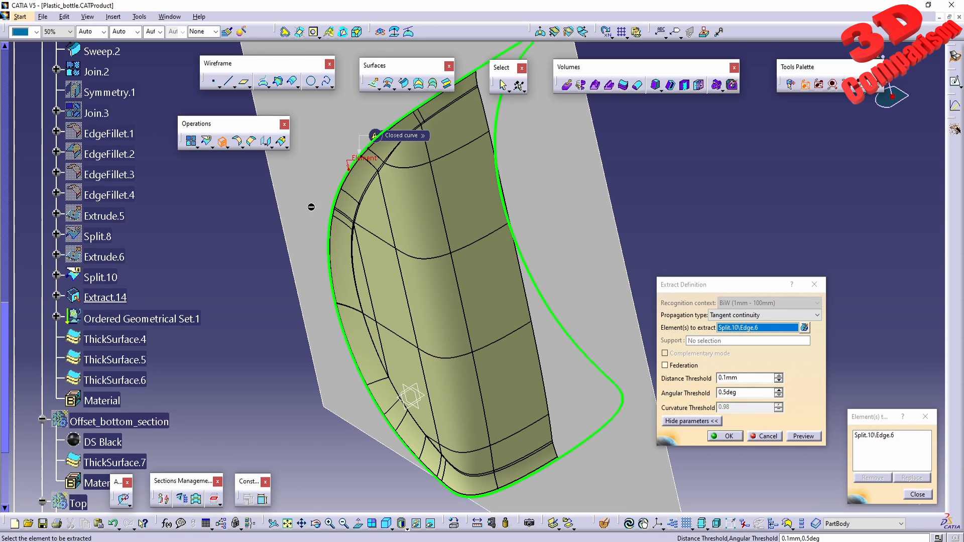
middle_drag(348, 244, 385, 241)
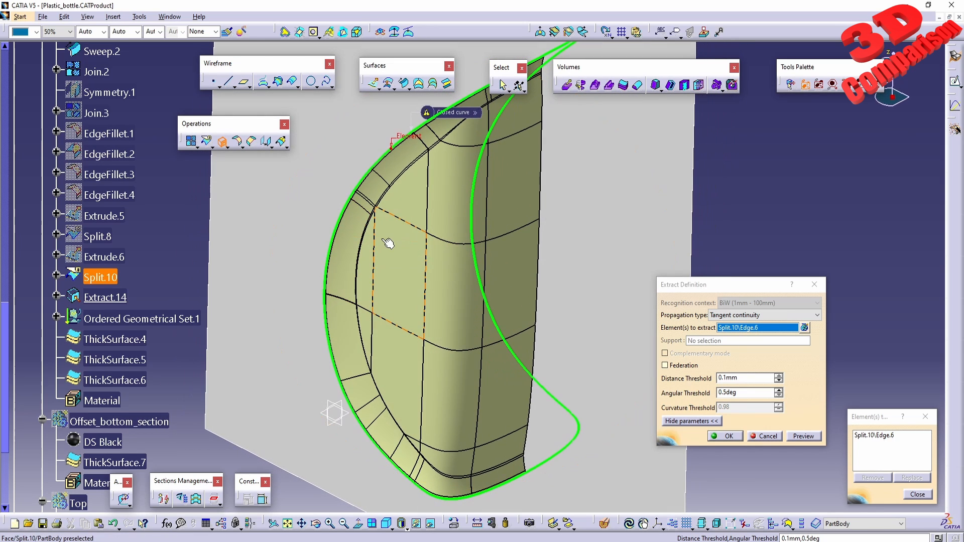
Step: Try an Angular Threshold of 35 deg, set it to 5 deg, preview the edge extract, and cancel the command
click(754, 393)
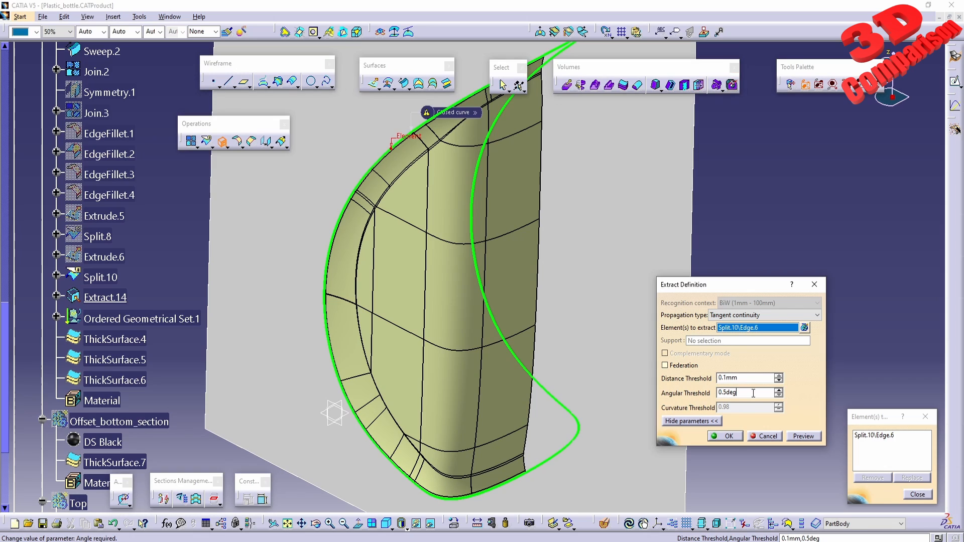
double_click(756, 393)
text(35)
key(Return)
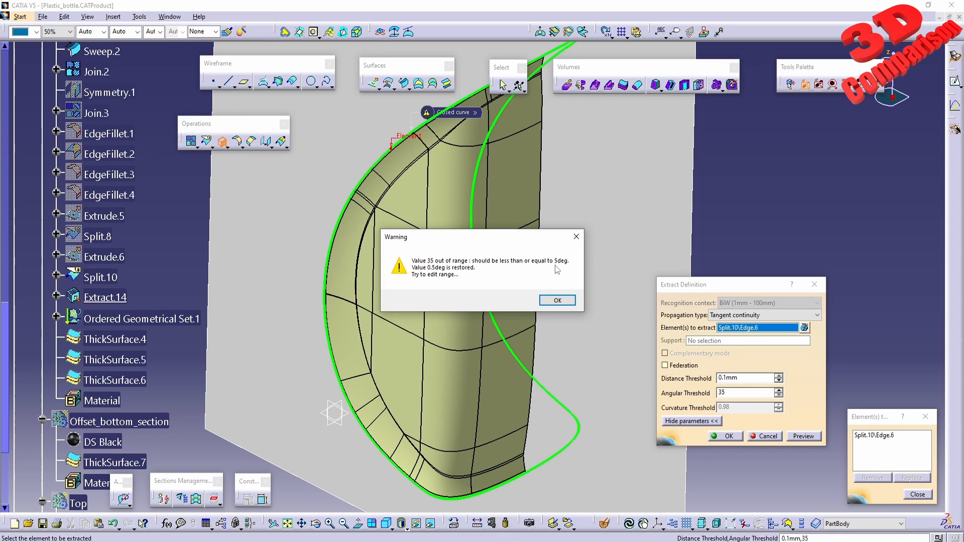
click(558, 300)
text(5)
click(810, 439)
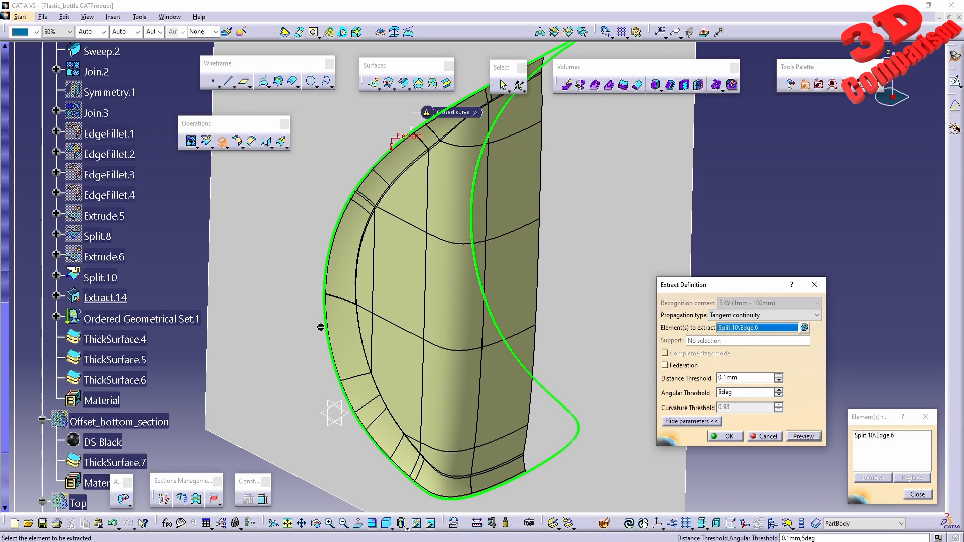
click(768, 437)
Step: Switch to the open Extract1.CATPart document containing the solid block and the joined curve
middle_drag(523, 346, 335, 327)
click(169, 16)
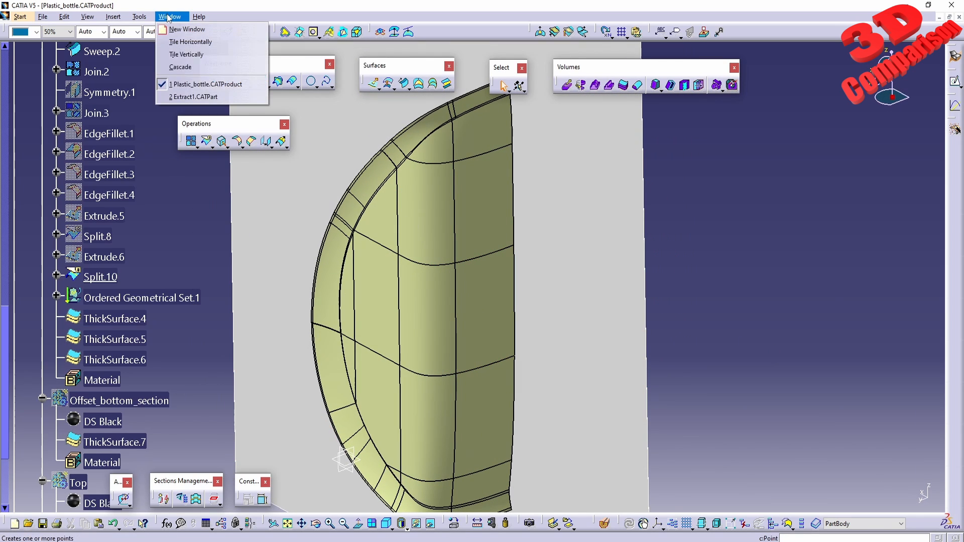
click(206, 97)
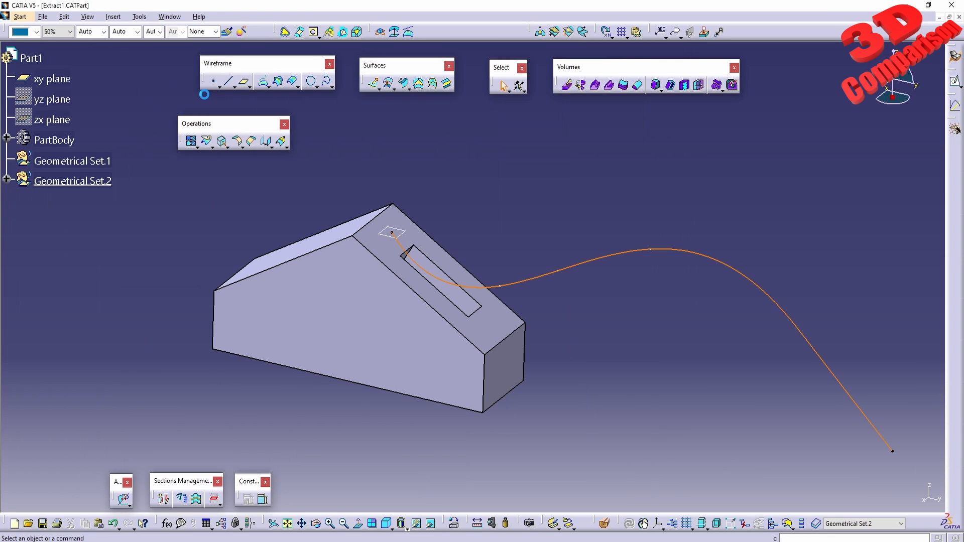
middle_drag(551, 211, 386, 209)
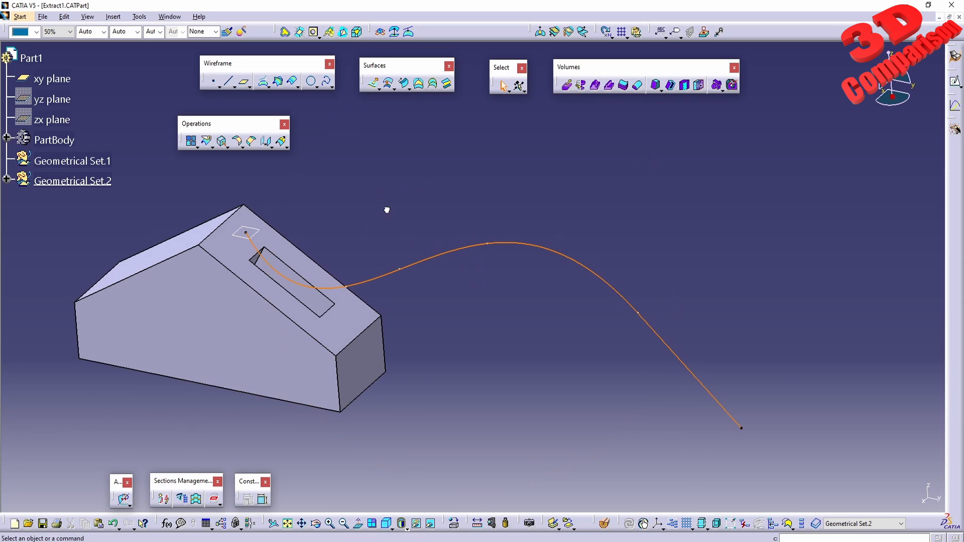
Step: Extract the first segment of the Join.3 curve, above the block's slot, with No propagation
click(225, 143)
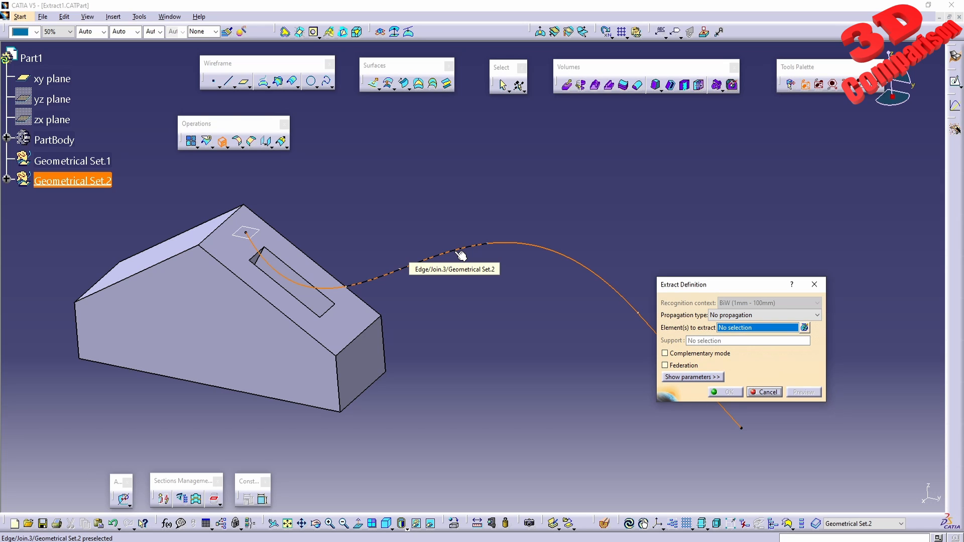
click(338, 288)
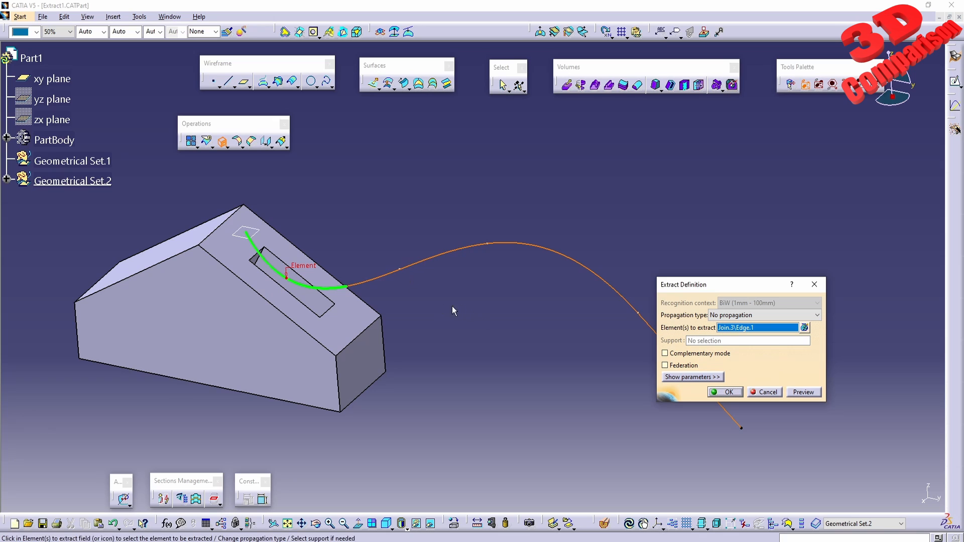
middle_drag(454, 310, 401, 310)
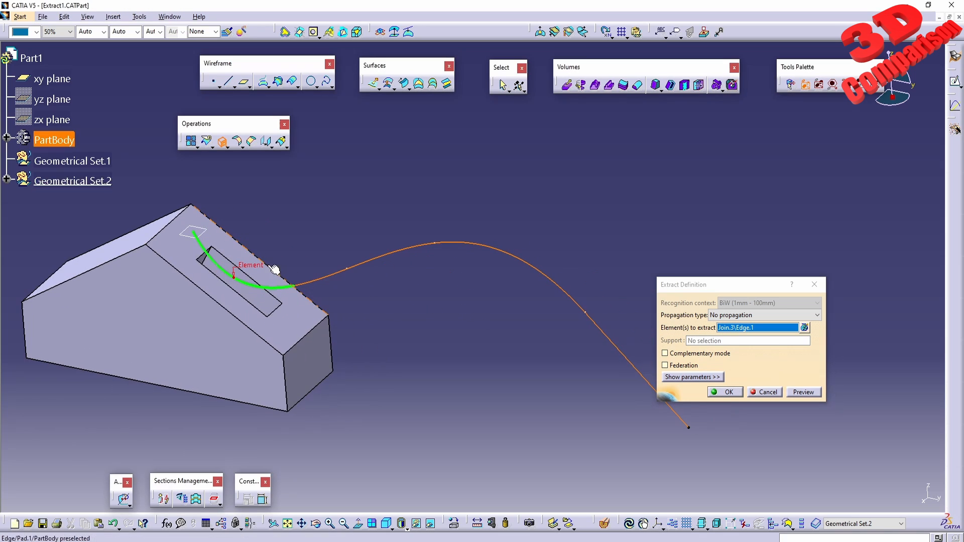
click(727, 392)
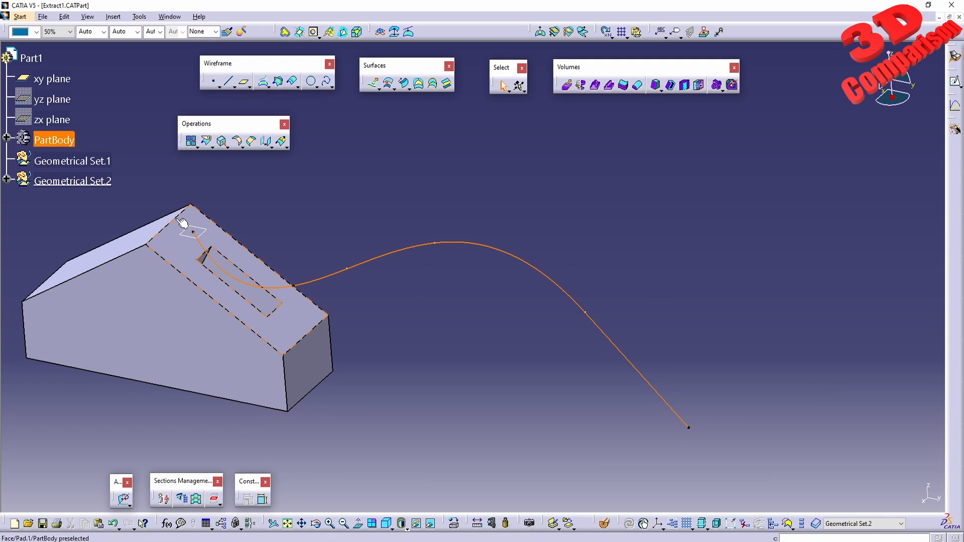
Step: Locate Extract.1 in the specification tree and review its definition and the object operations available for it
right_click(218, 268)
click(258, 280)
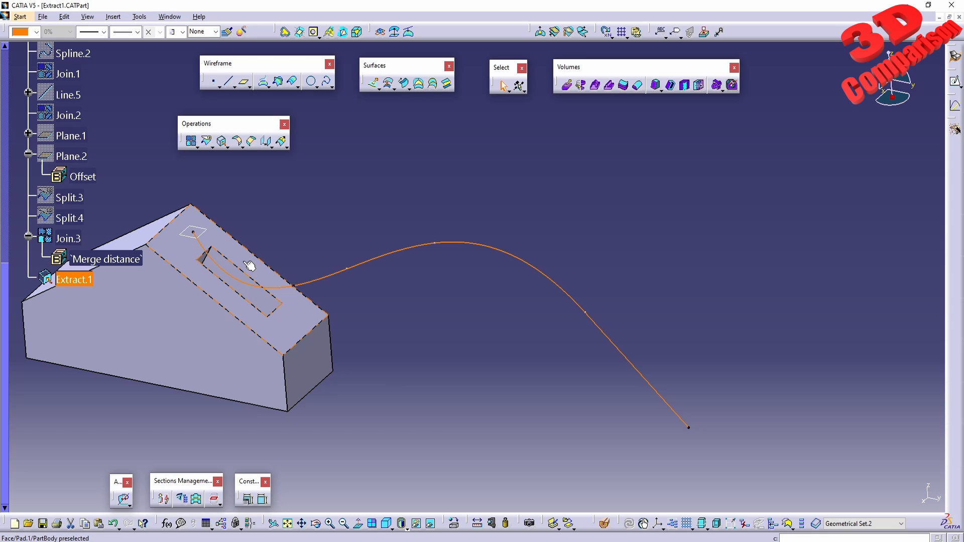
double_click(69, 278)
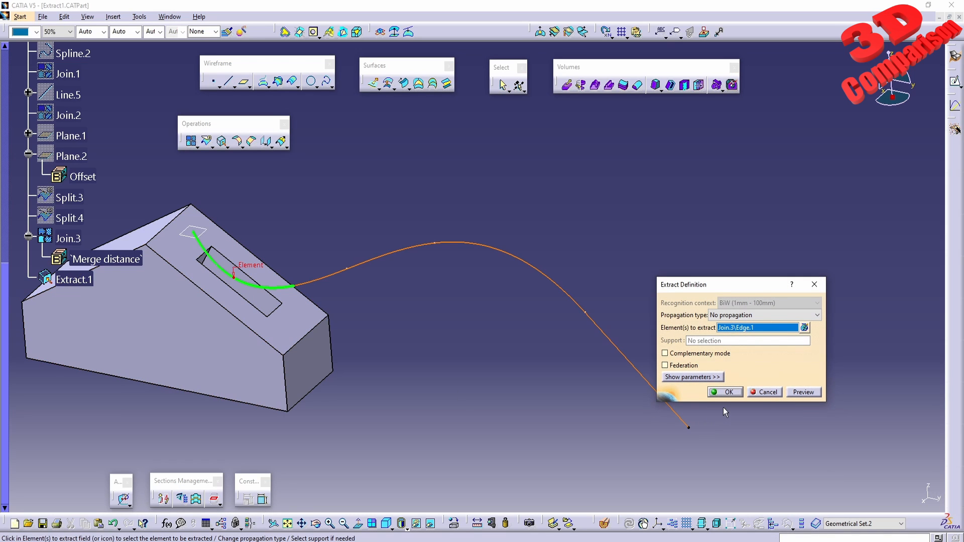
click(726, 393)
right_click(91, 281)
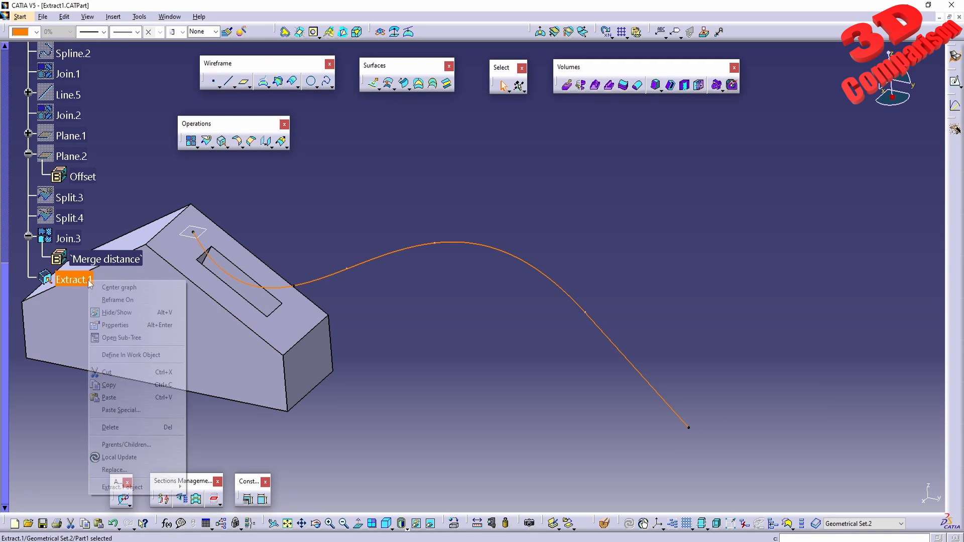
mouse_move(145, 488)
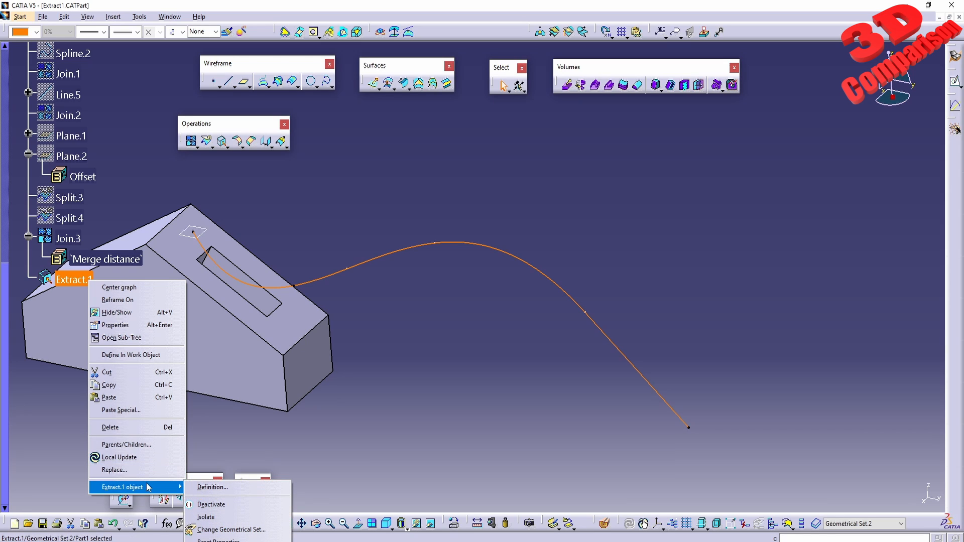
key(Escape)
Step: Compare Curvature continuity and Tangent continuity propagation in a new Extract on the second segment of Join.3, and leave the command
click(221, 141)
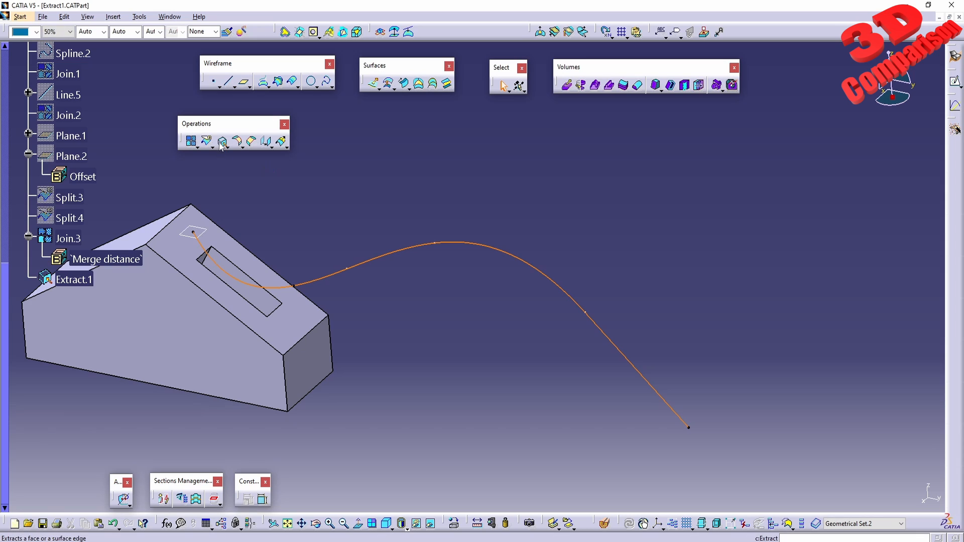
click(417, 251)
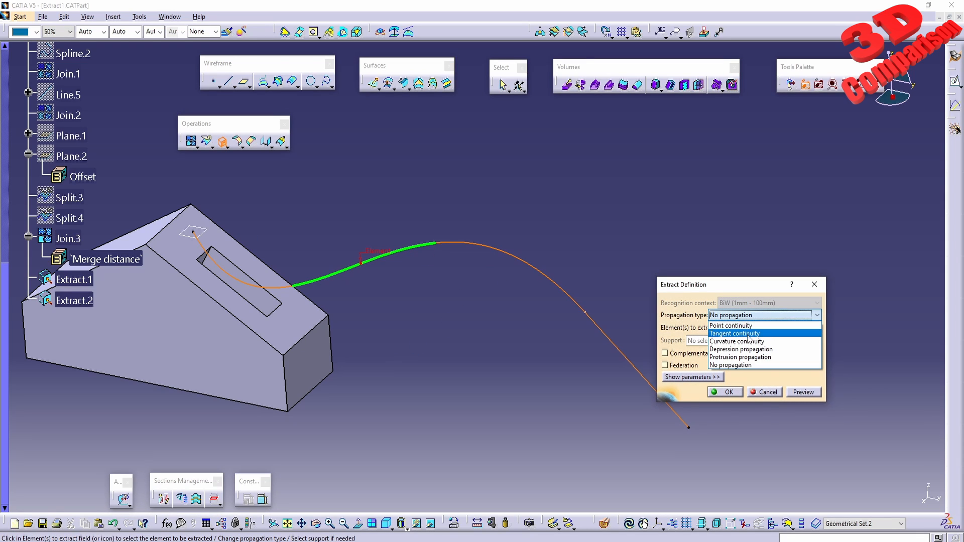
click(742, 330)
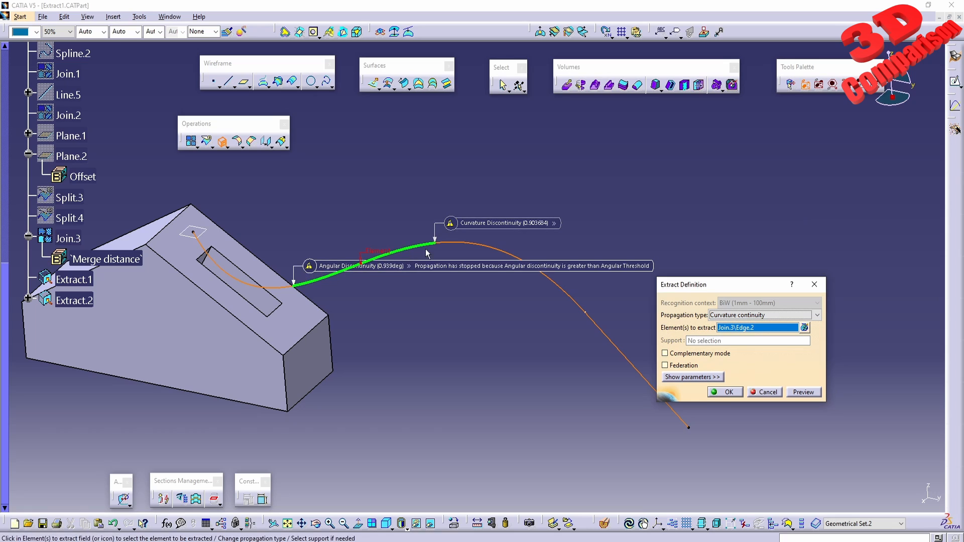
click(747, 315)
click(741, 335)
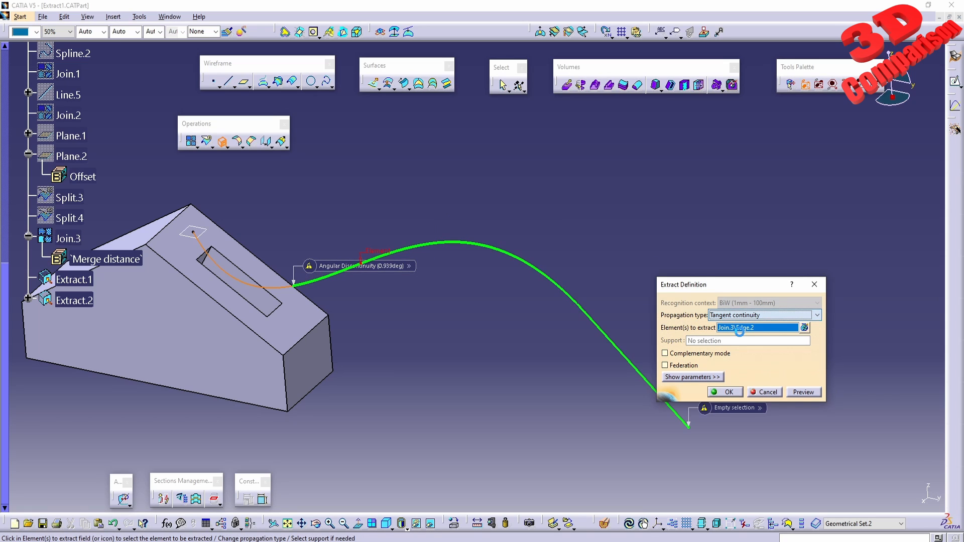
middle_drag(475, 312, 435, 312)
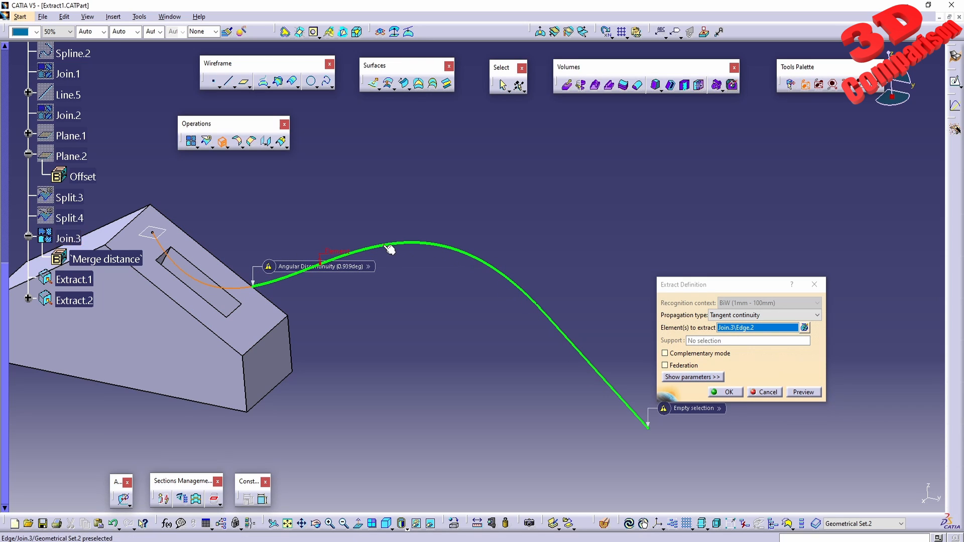
click(722, 392)
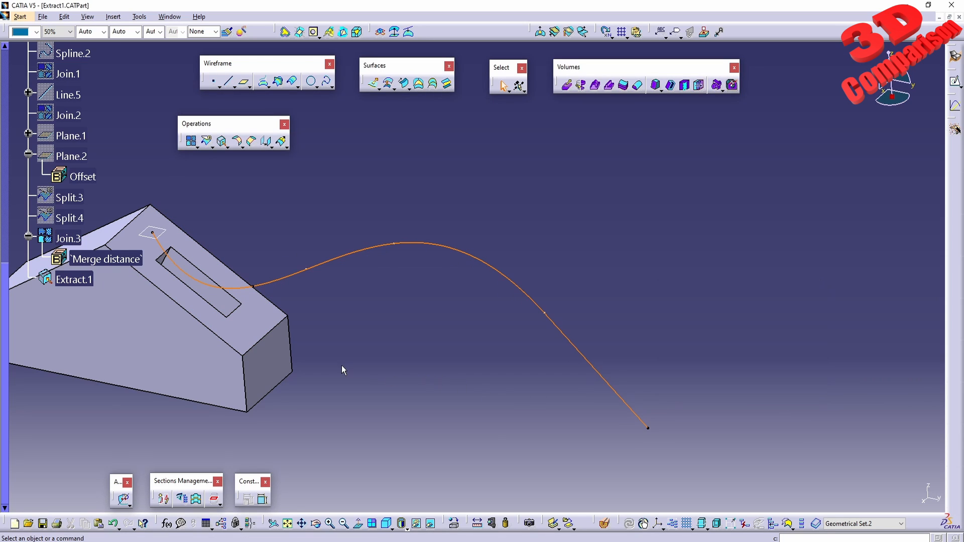
middle_click(271, 256)
click(222, 142)
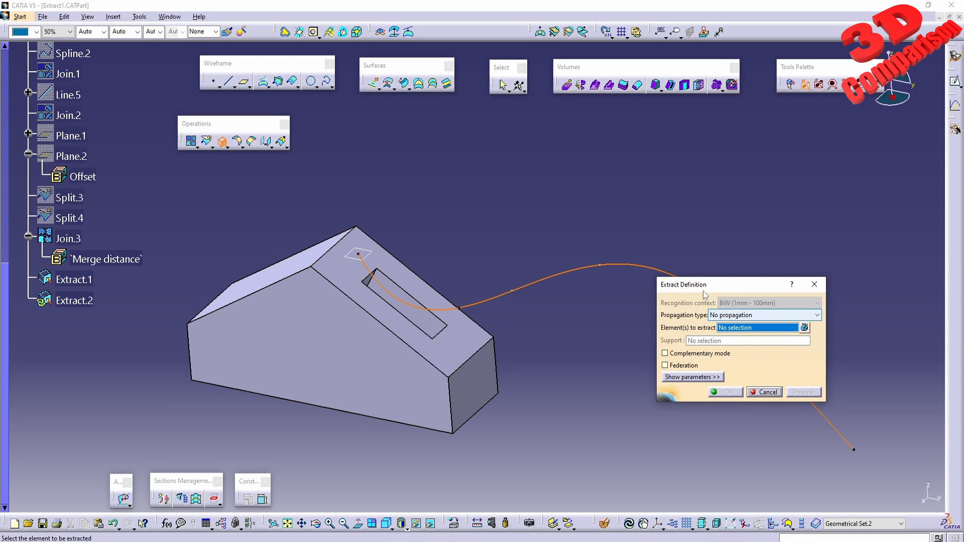
click(764, 393)
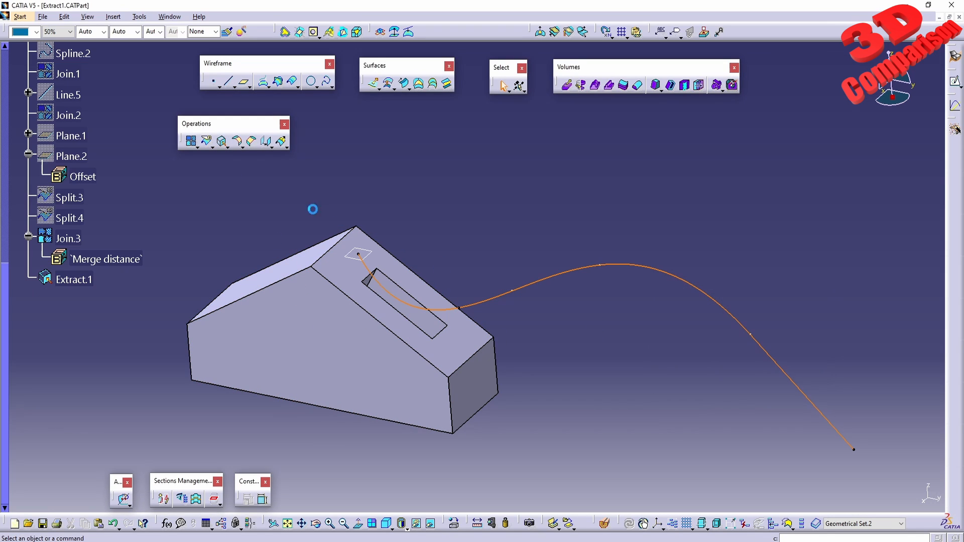
click(225, 146)
drag(471, 502, 20, 248)
drag(665, 503, 923, 283)
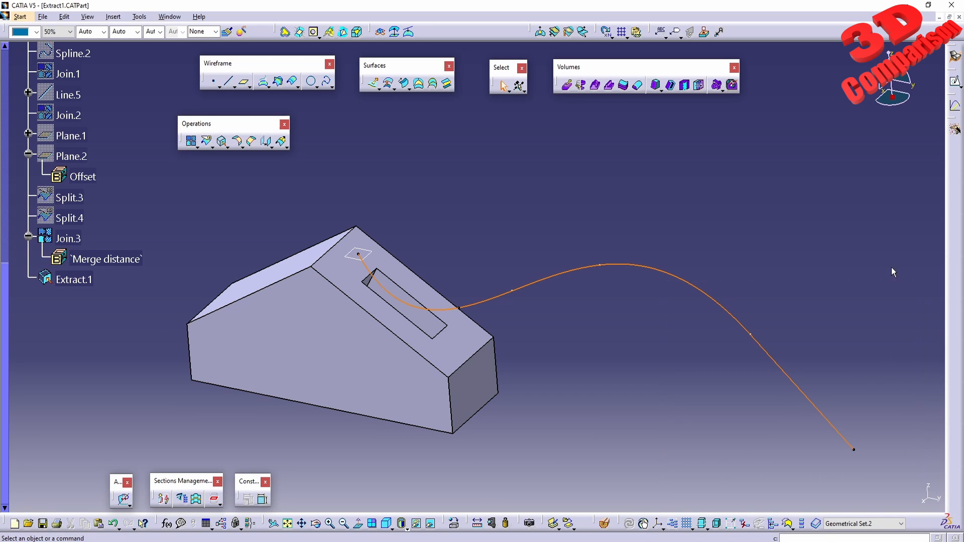